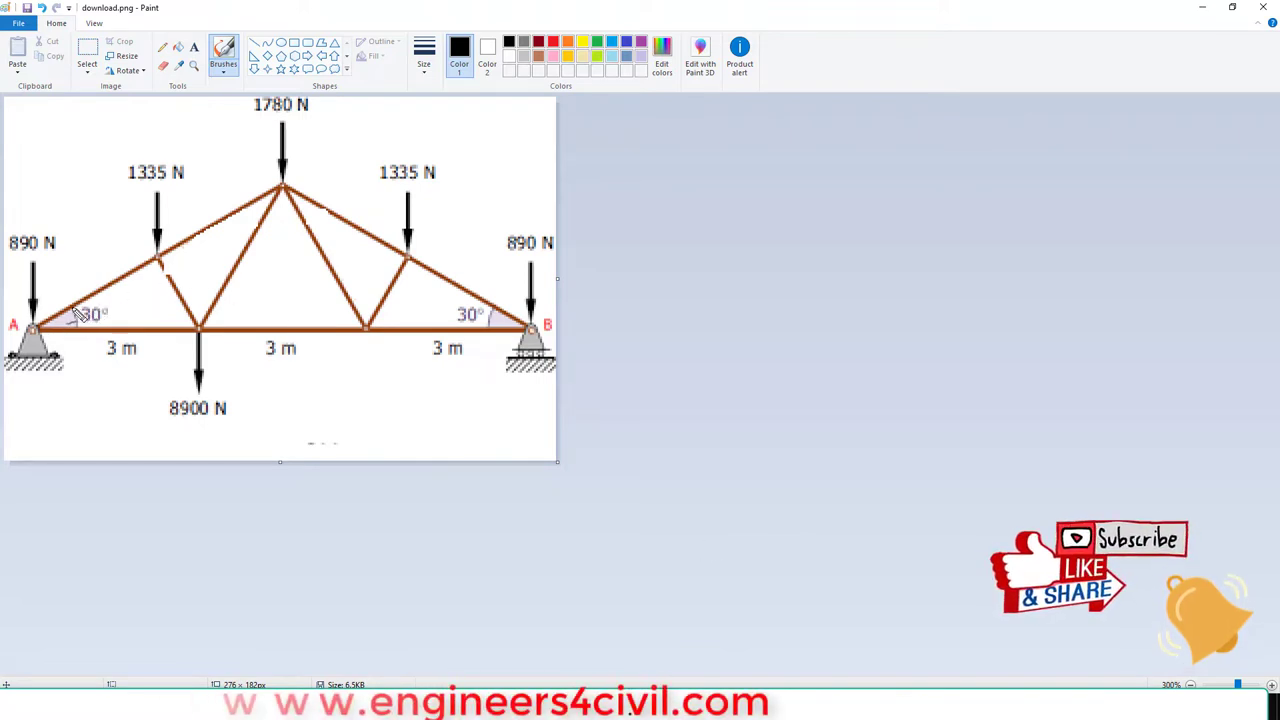
Step: Mark the 30° angle at support A, then close AutoCAD's welcome screen and start LINE
{"action": "mouse_move", "coordinate": [74, 310]}
{"action": "left_mouse_down"}
{"action": "mouse_move", "coordinate": [79, 330]}
{"action": "mouse_move", "coordinate": [92, 324]}
{"action": "left_mouse_up"}
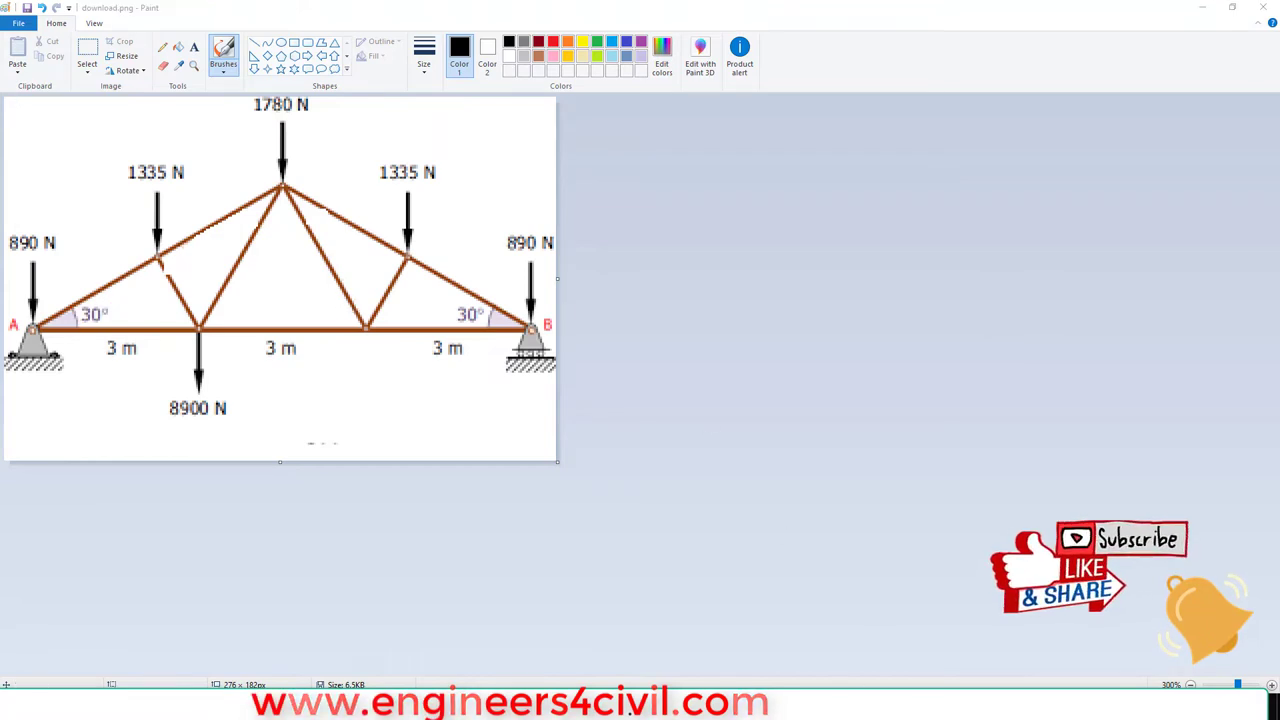
{"action": "mouse_move", "coordinate": [847, 708]}
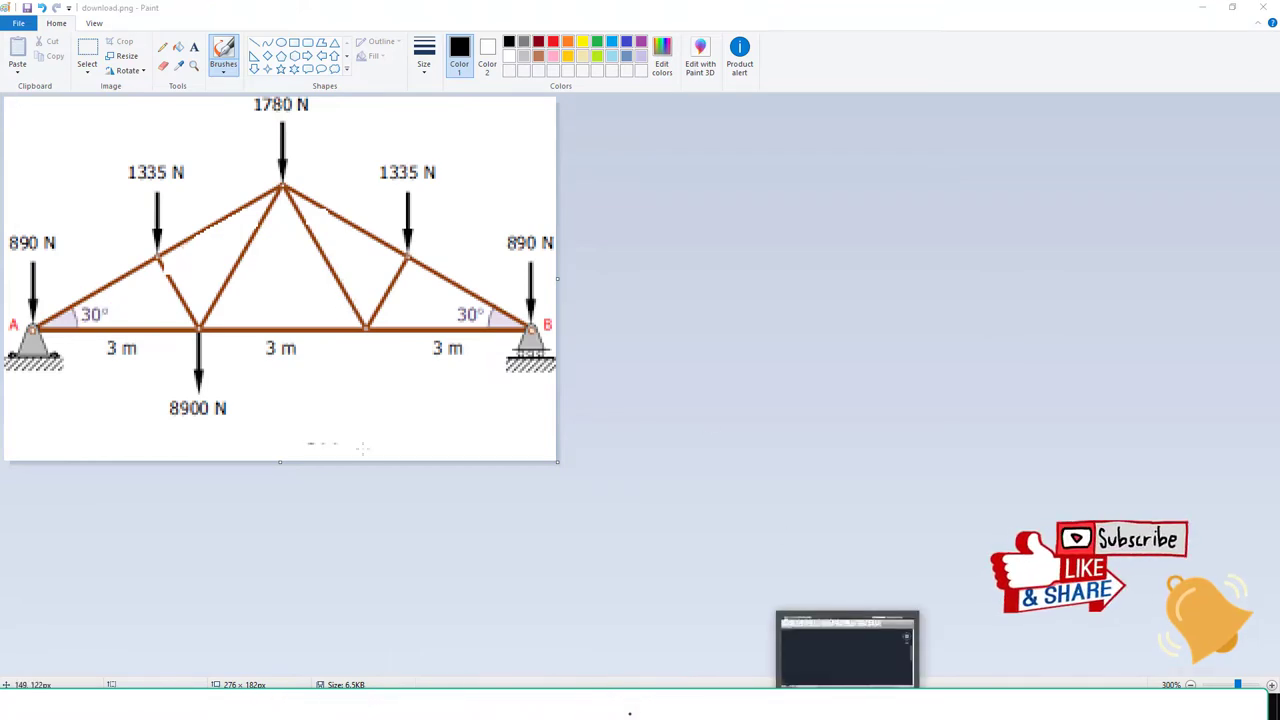
{"action": "left_click", "coordinate": [905, 665]}
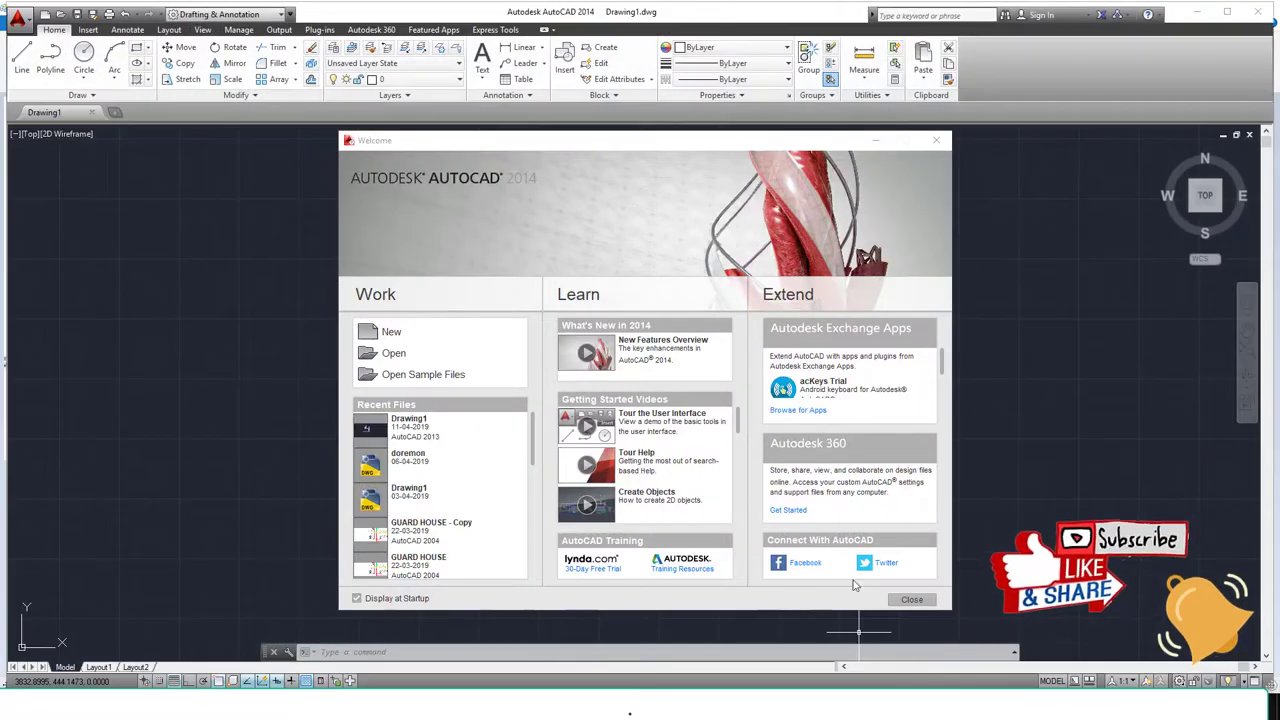
{"action": "left_click", "coordinate": [911, 599]}
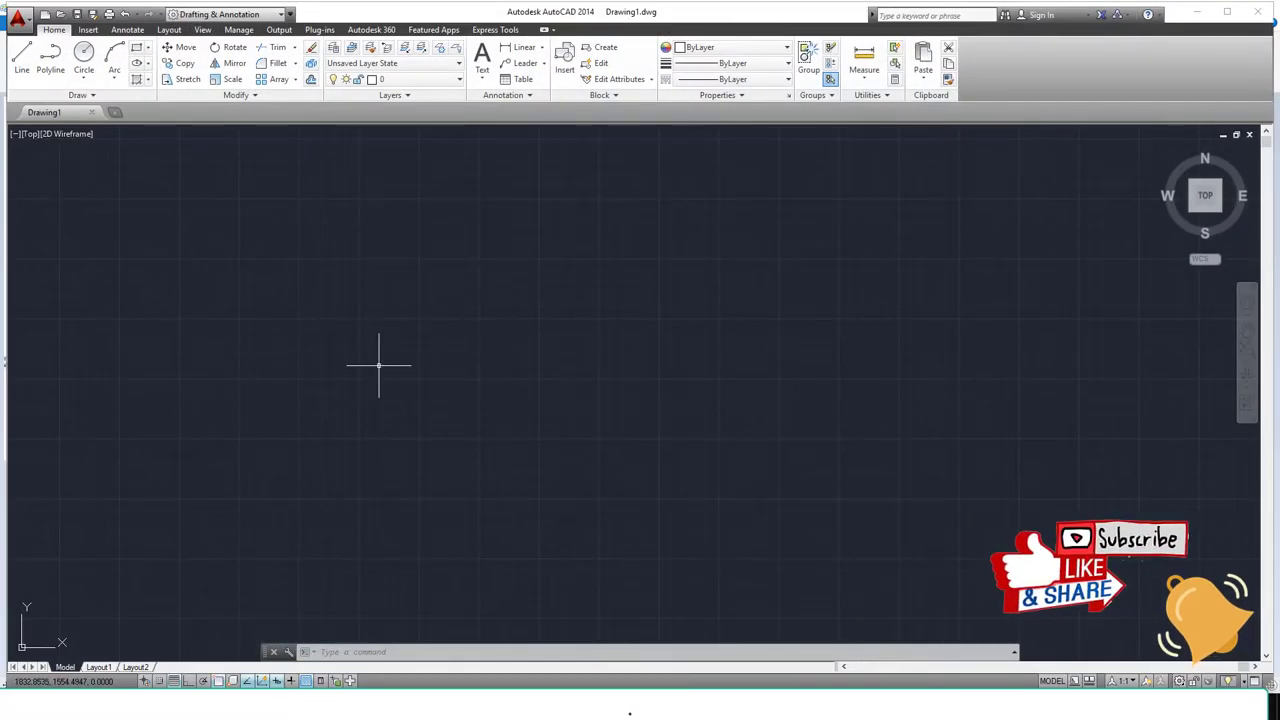
{"action": "type", "text": "l"}
{"action": "key", "text": "Return"}
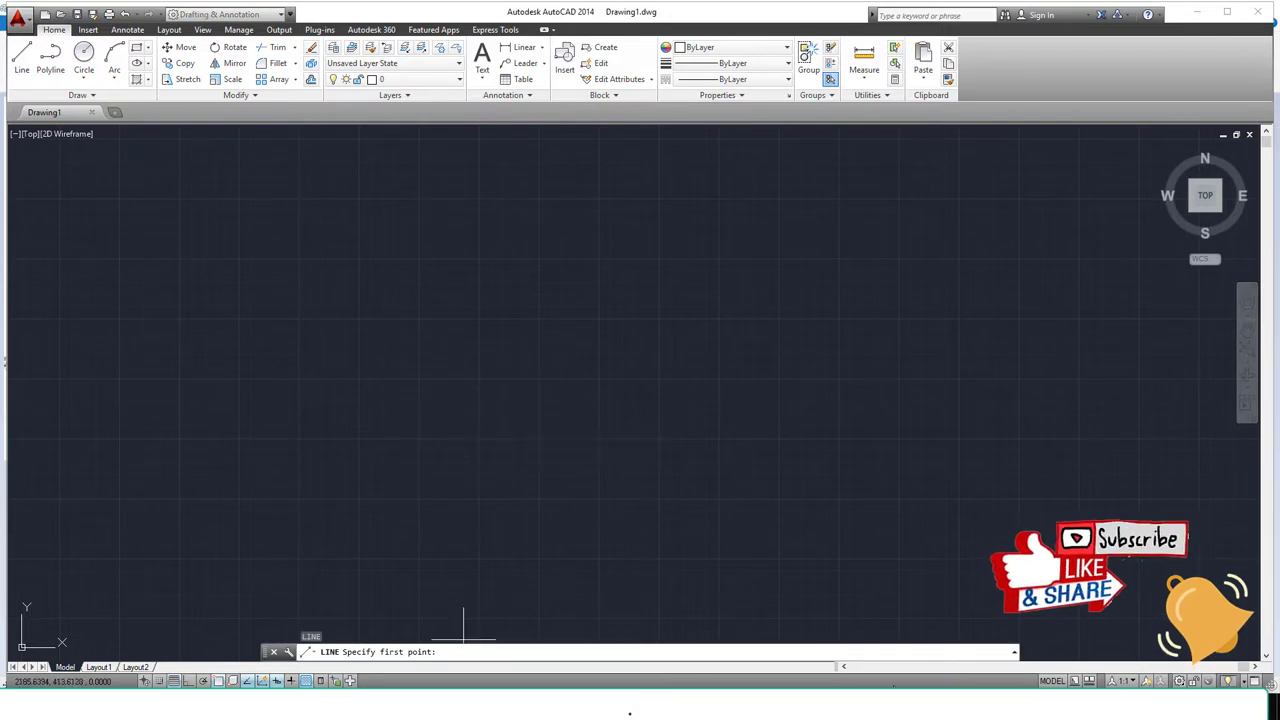
Step: Tick each of the three 3 m bottom spans on the Paint truss diagram
{"action": "key", "text": "alt+Tab"}
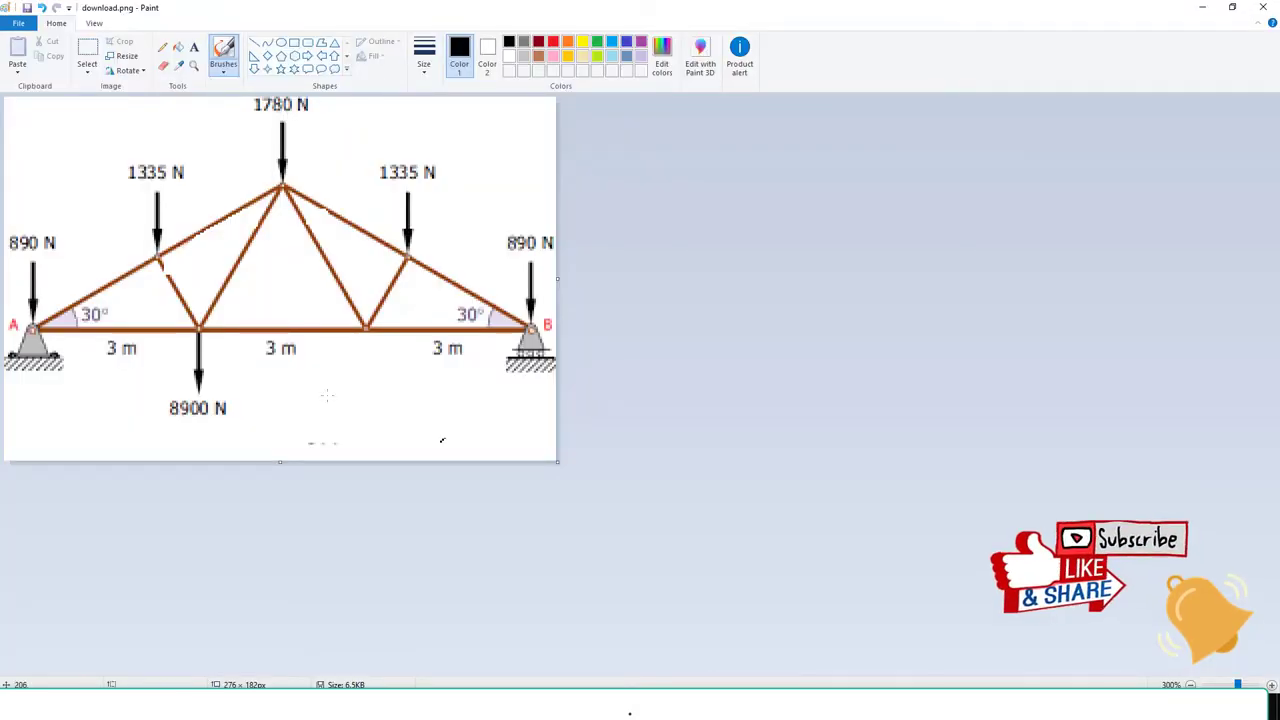
{"action": "left_click_drag", "start_coordinate": [131, 364], "coordinate": [176, 349]}
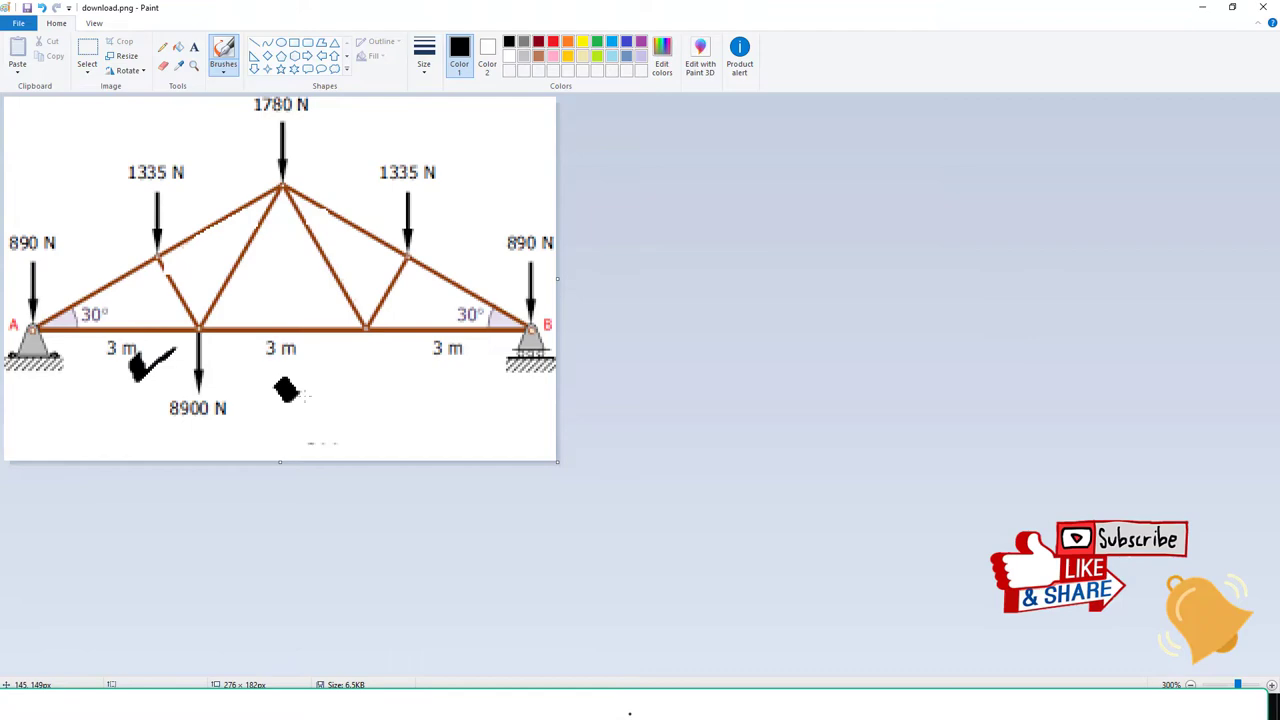
{"action": "left_click_drag", "start_coordinate": [288, 391], "coordinate": [370, 353]}
{"action": "mouse_move", "coordinate": [430, 374]}
{"action": "left_mouse_down"}
{"action": "mouse_move", "coordinate": [466, 389]}
{"action": "mouse_move", "coordinate": [555, 352]}
{"action": "left_mouse_up"}
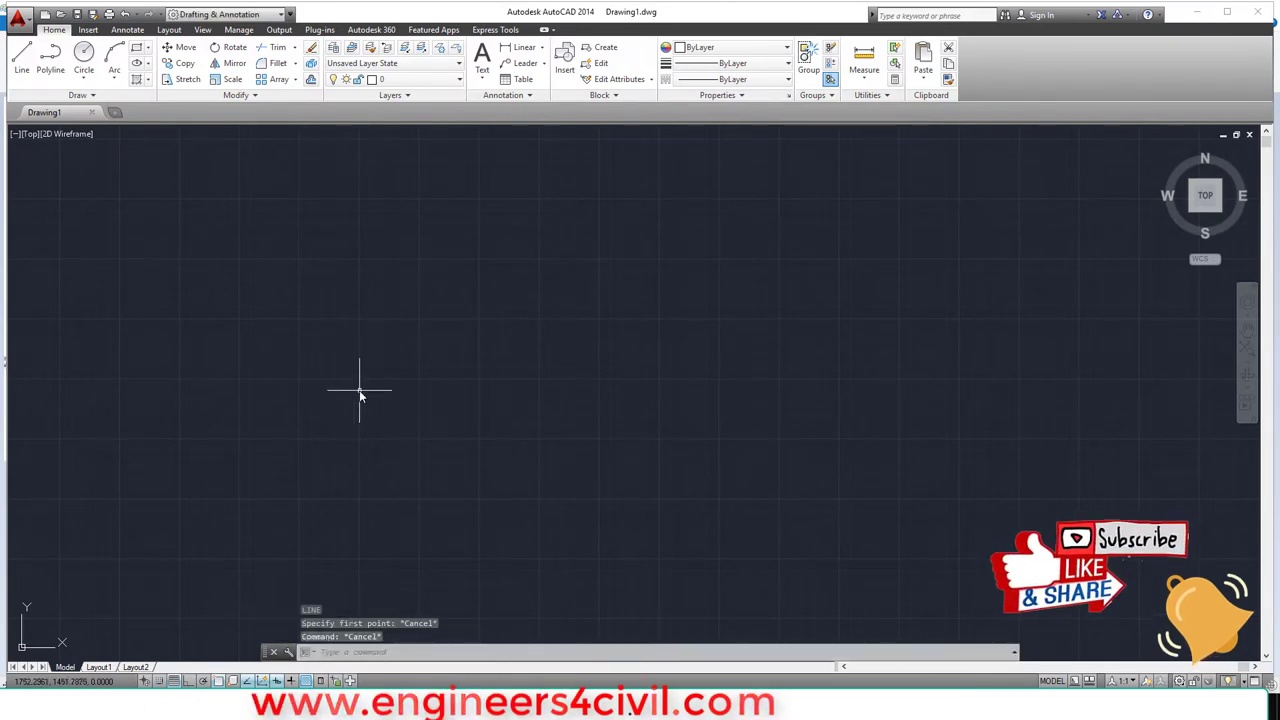
Step: Draw the first 3000-long bottom-chord segment and Zoom All to fit the drawing
{"action": "left_click", "coordinate": [359, 390]}
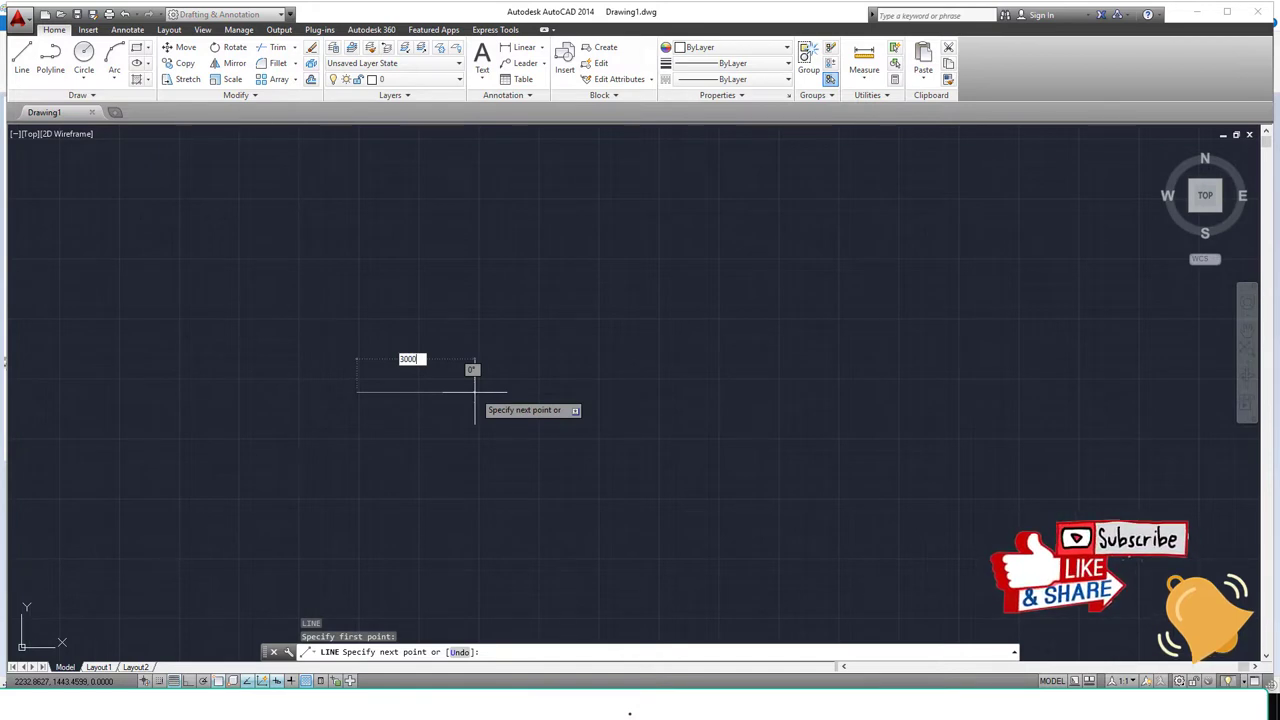
{"action": "key", "text": "Return"}
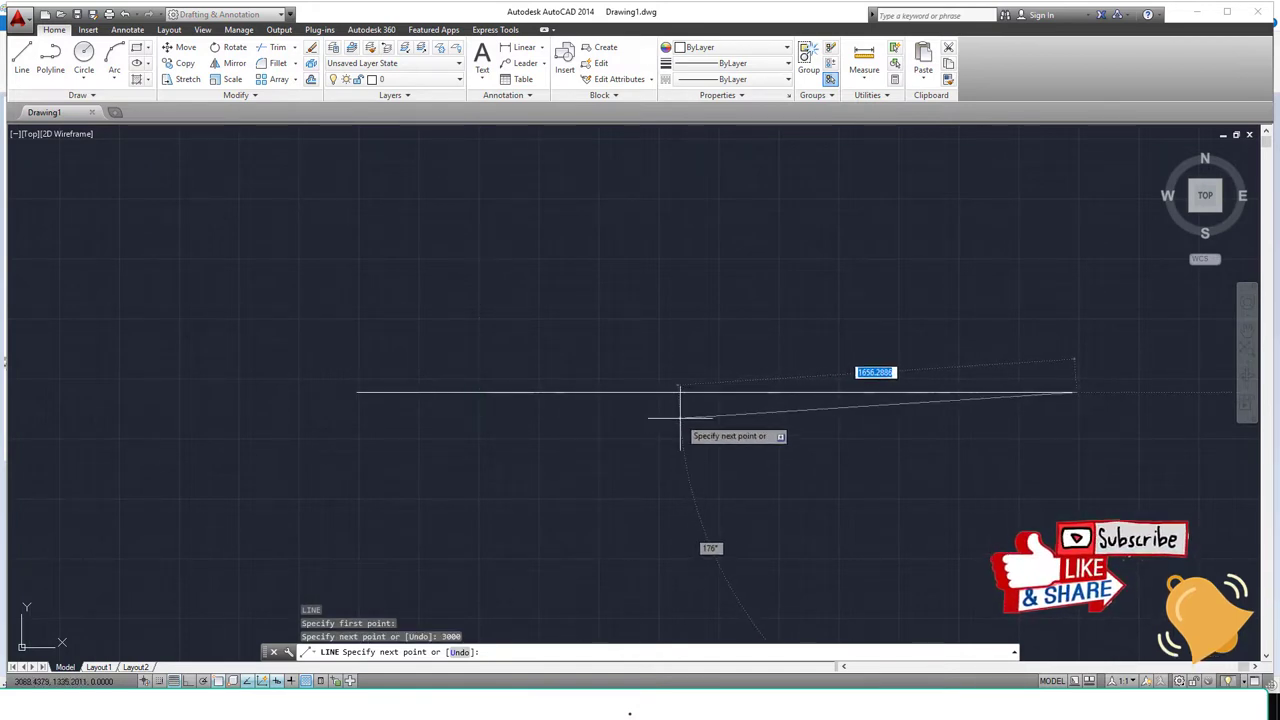
{"action": "key", "text": "Escape"}
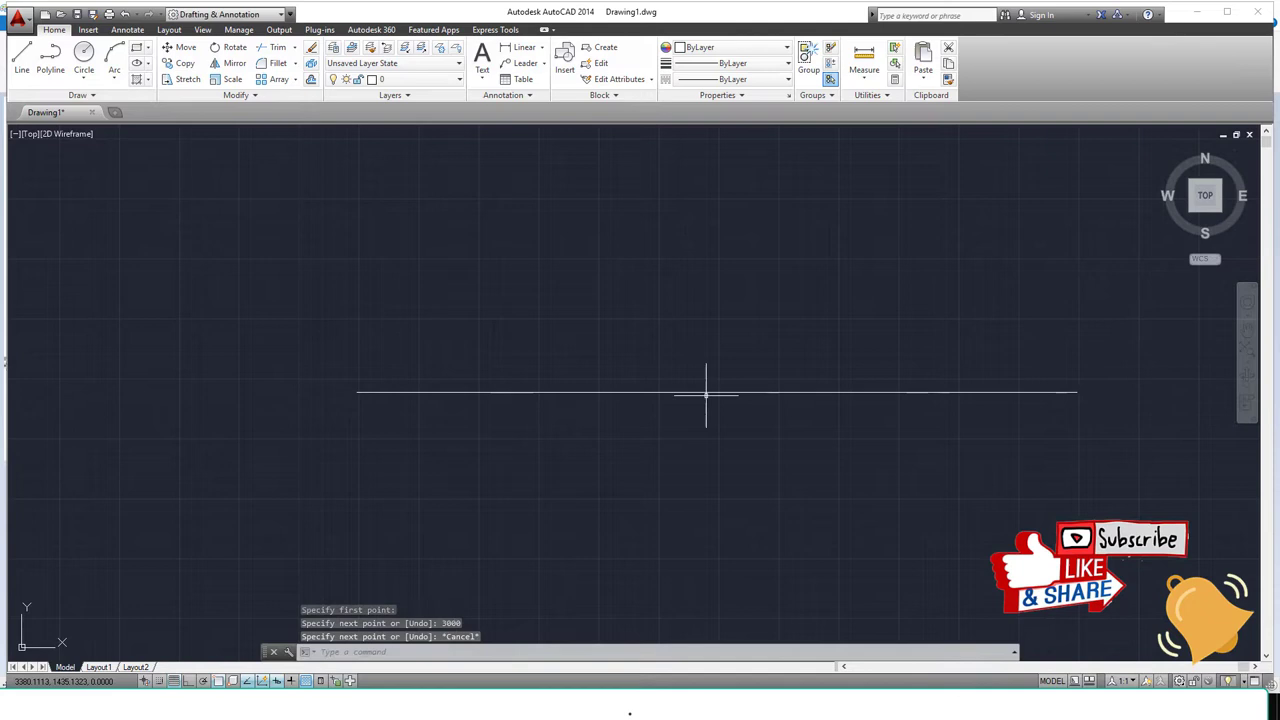
{"action": "type", "text": "z"}
{"action": "key", "text": "Return"}
{"action": "type", "text": "a"}
{"action": "key", "text": "Return"}
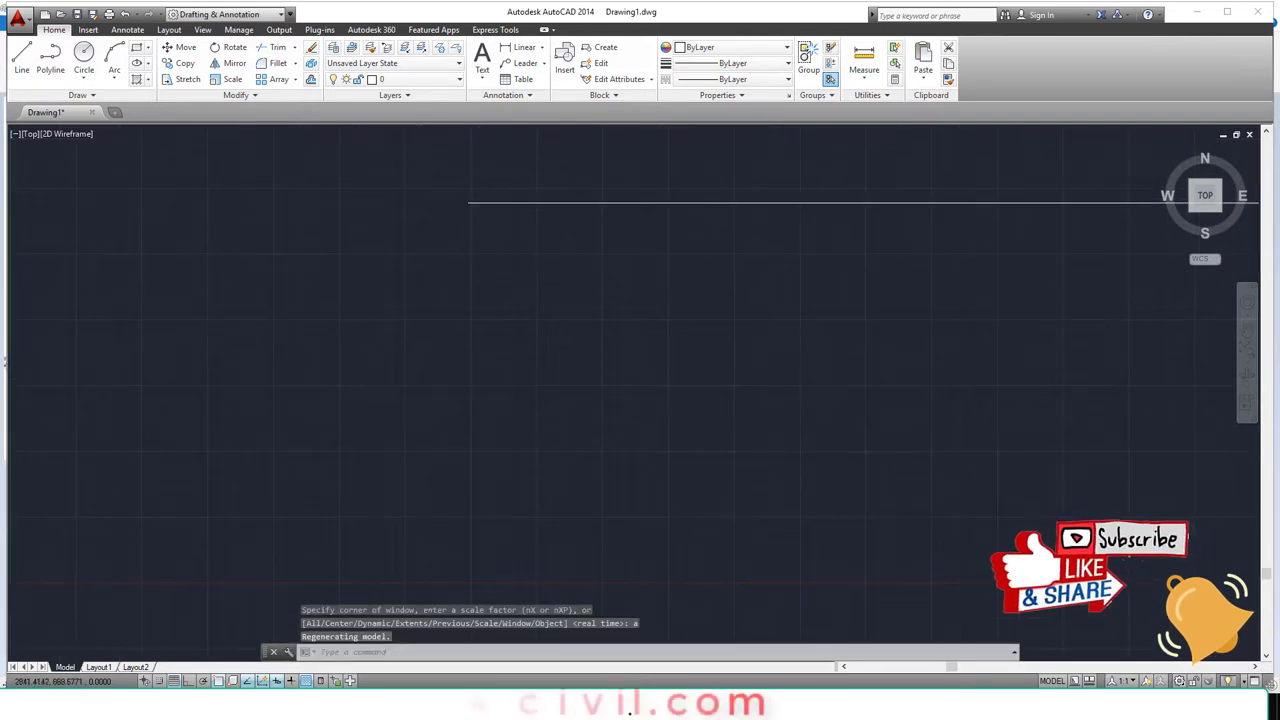
Step: Continue from its right end with two more horizontal 3000 segments, Ortho on
{"action": "type", "text": "l"}
{"action": "key", "text": "Return"}
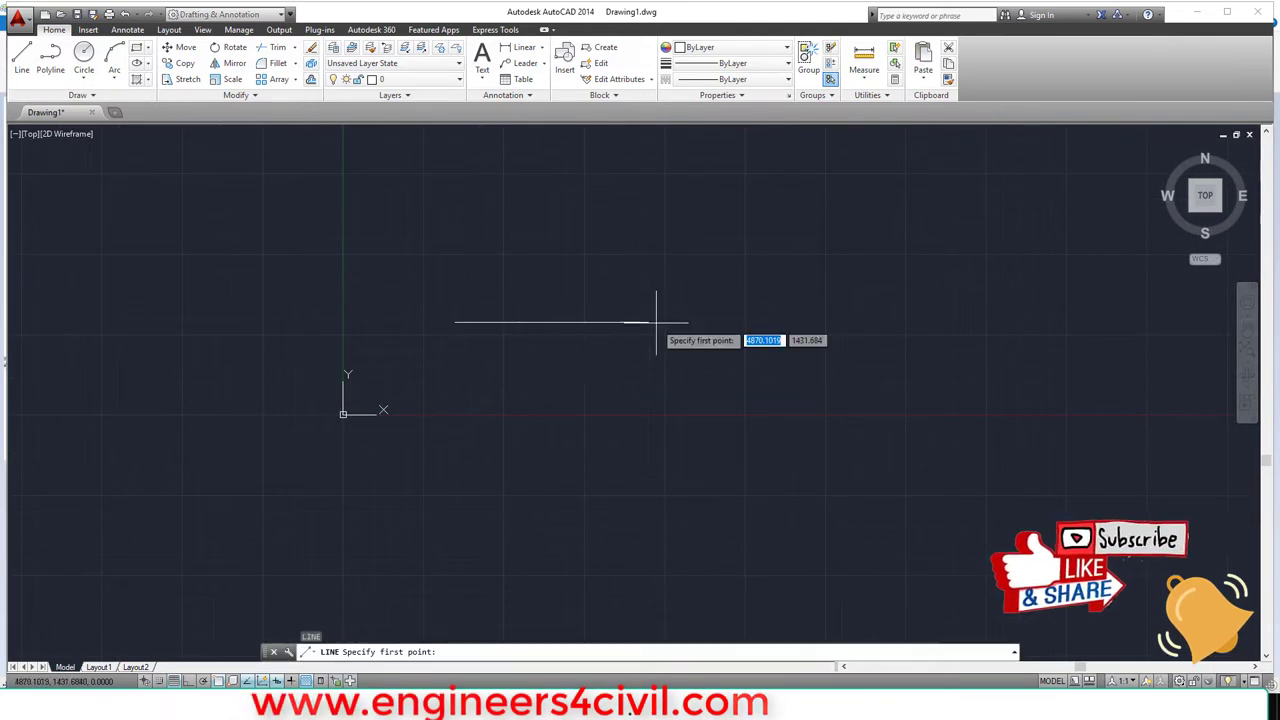
{"action": "left_click", "coordinate": [648, 322]}
{"action": "type", "text": "3000"}
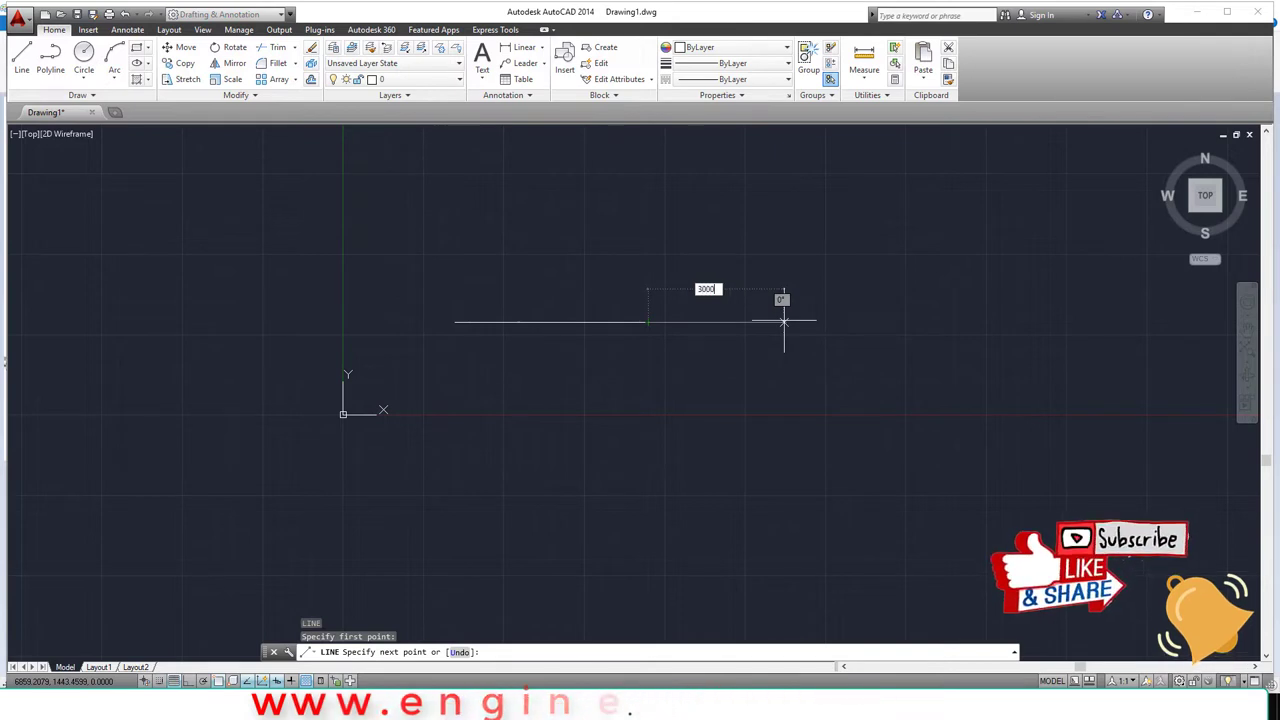
{"action": "key", "text": "Return"}
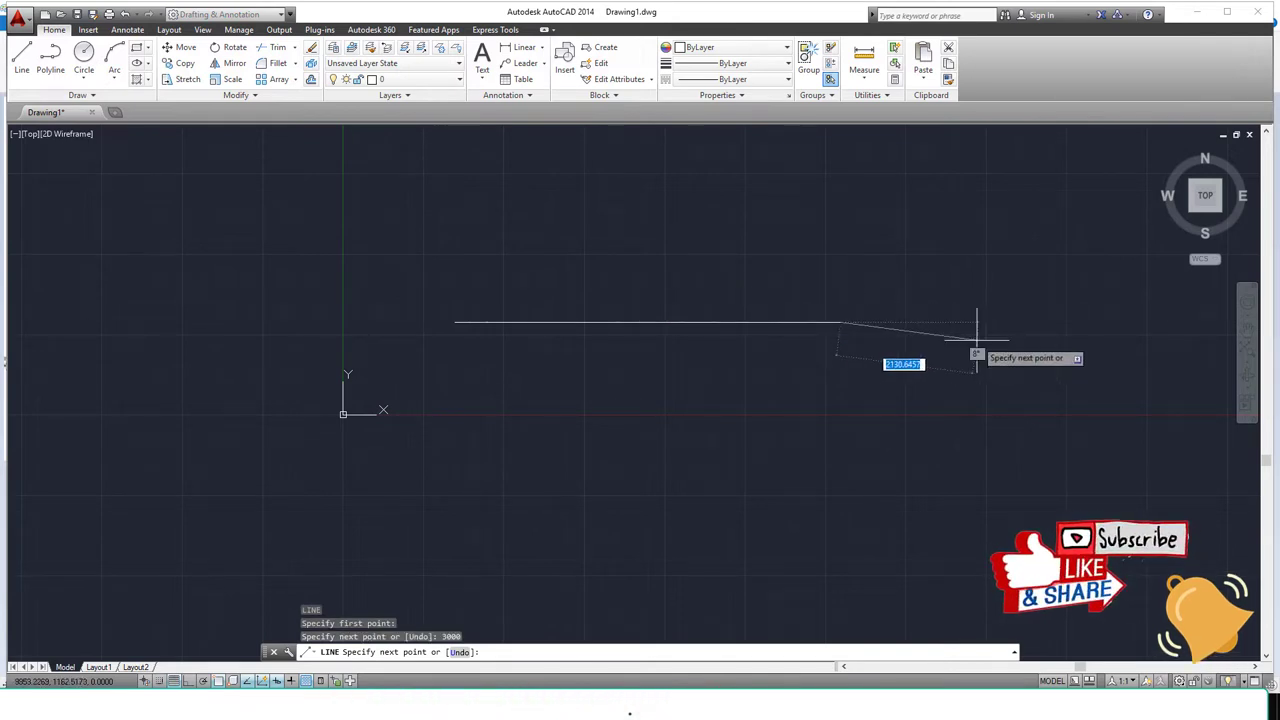
{"action": "key", "text": "F8"}
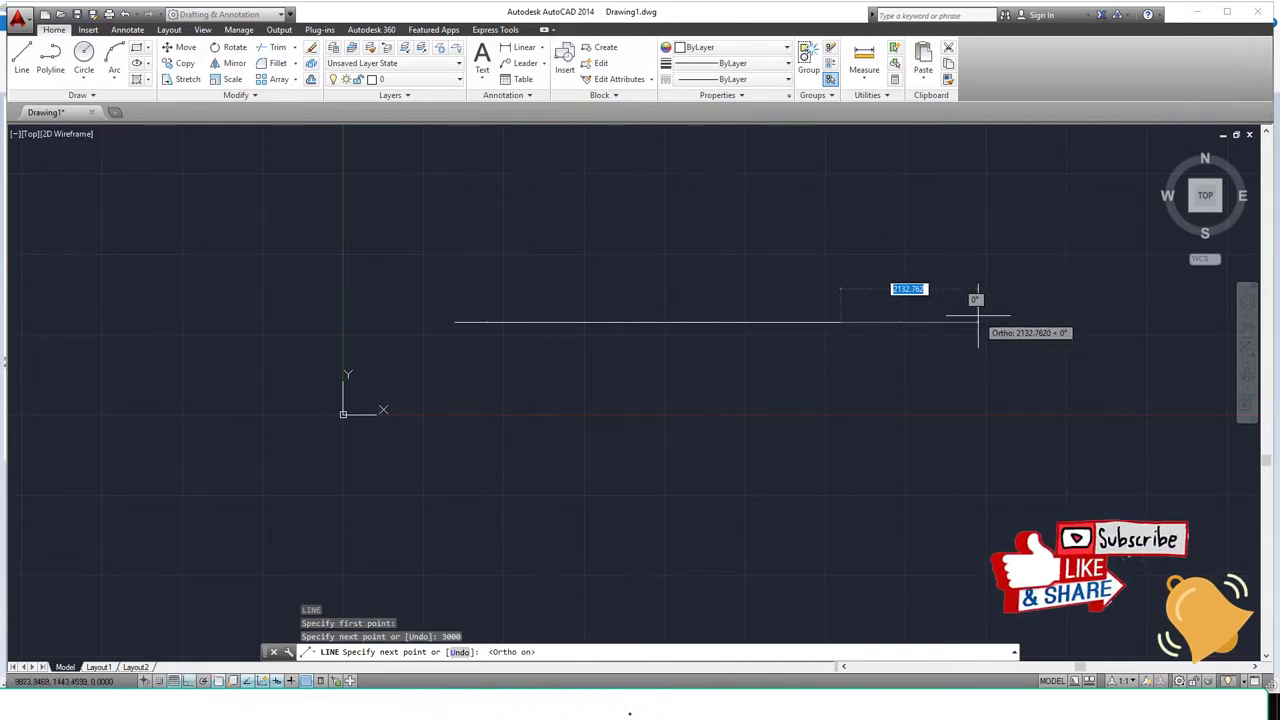
{"action": "type", "text": "3000"}
{"action": "key", "text": "Return"}
{"action": "key", "text": "Return"}
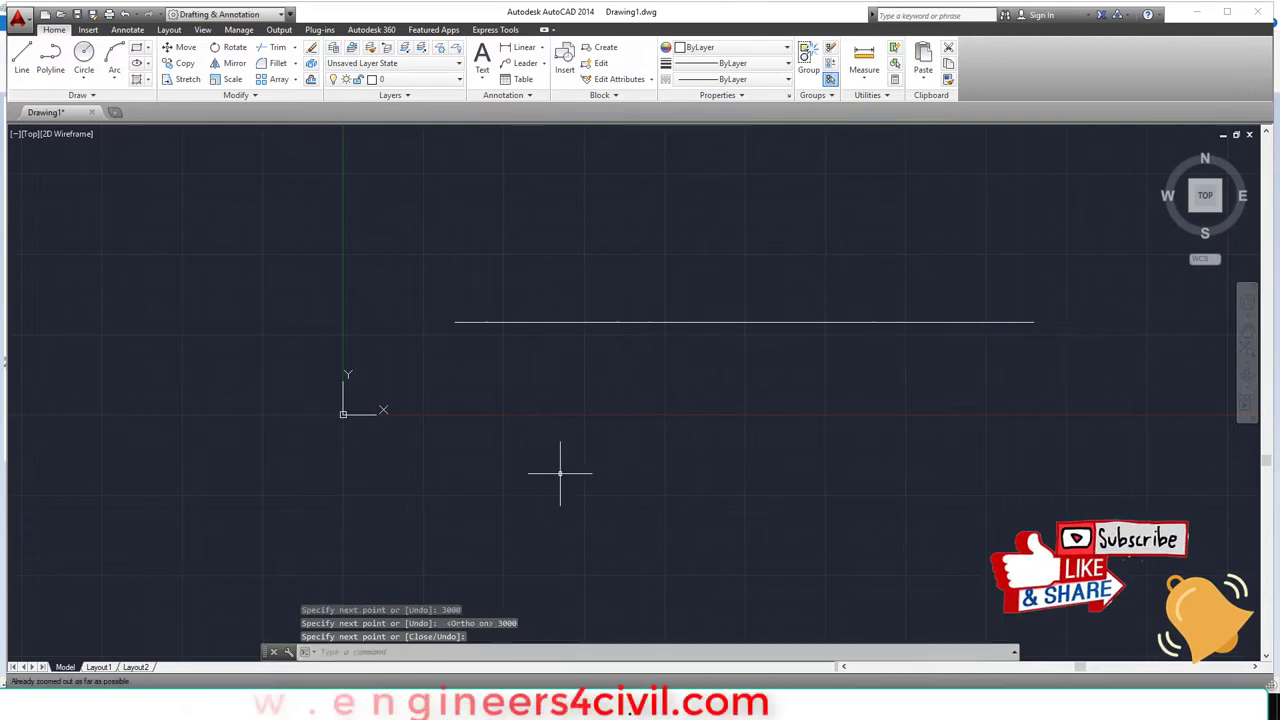
{"action": "middle_click_drag", "start_coordinate": [552, 415], "coordinate": [550, 453]}
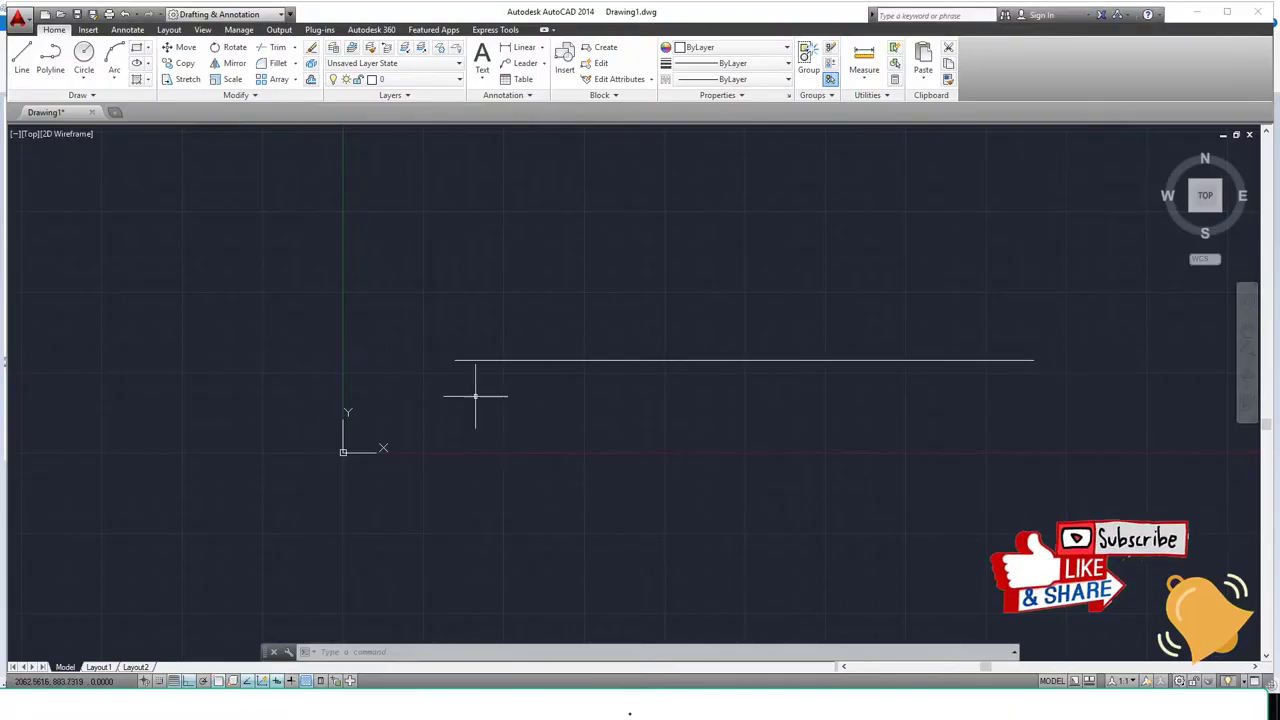
Step: Draw the left rafter rising at 30° from the bottom chord's left end
{"action": "key", "text": "Return"}
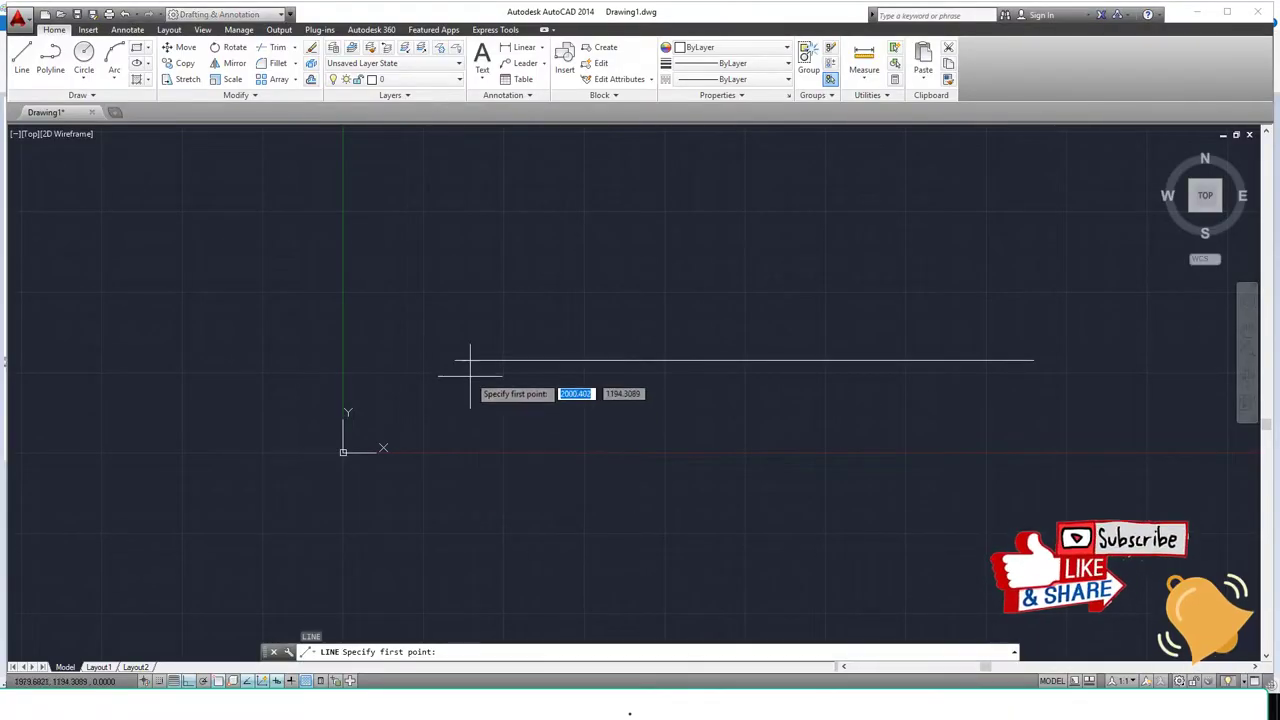
{"action": "left_click", "coordinate": [455, 360]}
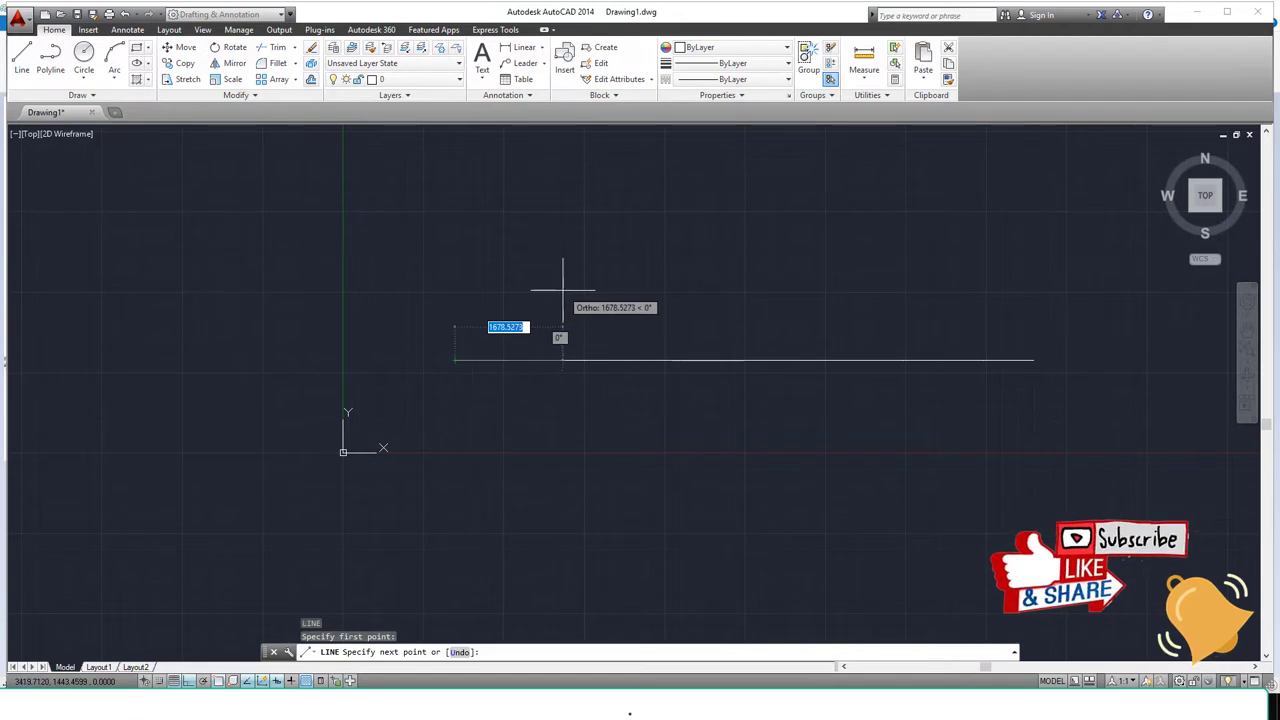
{"action": "key", "text": "F8"}
{"action": "middle_click_drag", "start_coordinate": [580, 361], "coordinate": [580, 406]}
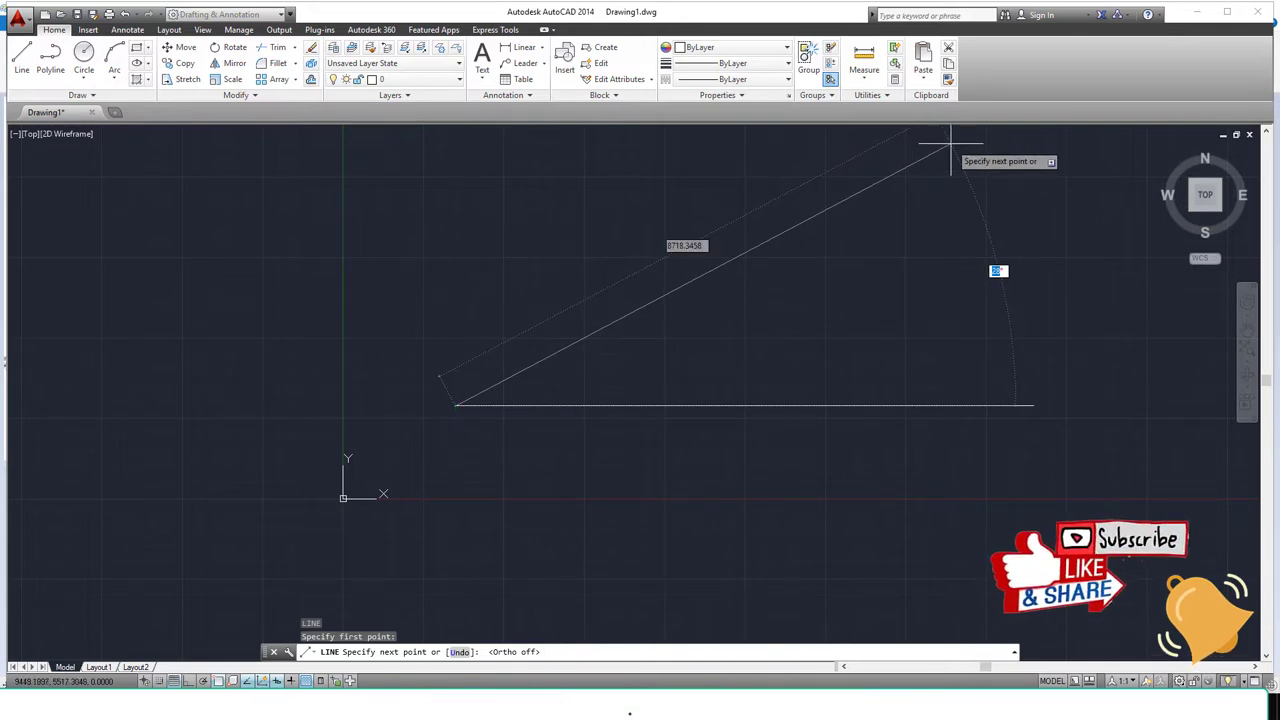
{"action": "key", "text": "Return"}
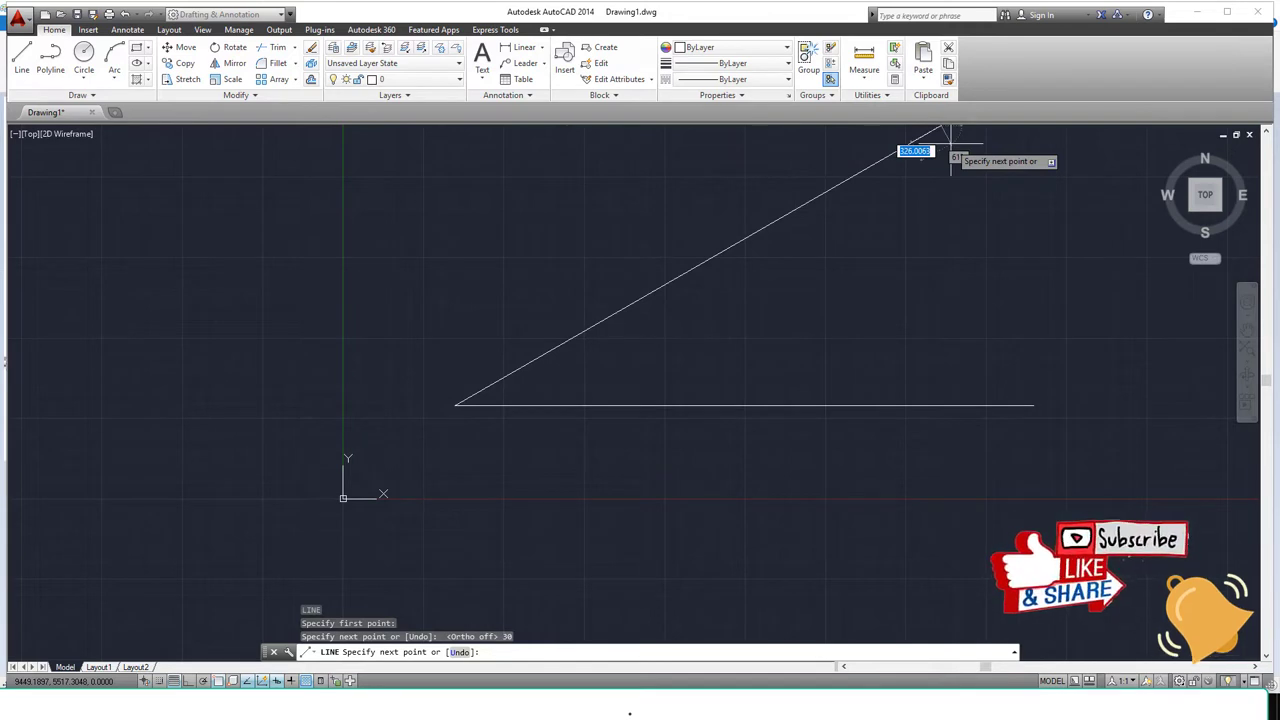
{"action": "left_click", "coordinate": [950, 155]}
{"action": "key", "text": "Return"}
{"action": "key", "text": "Return"}
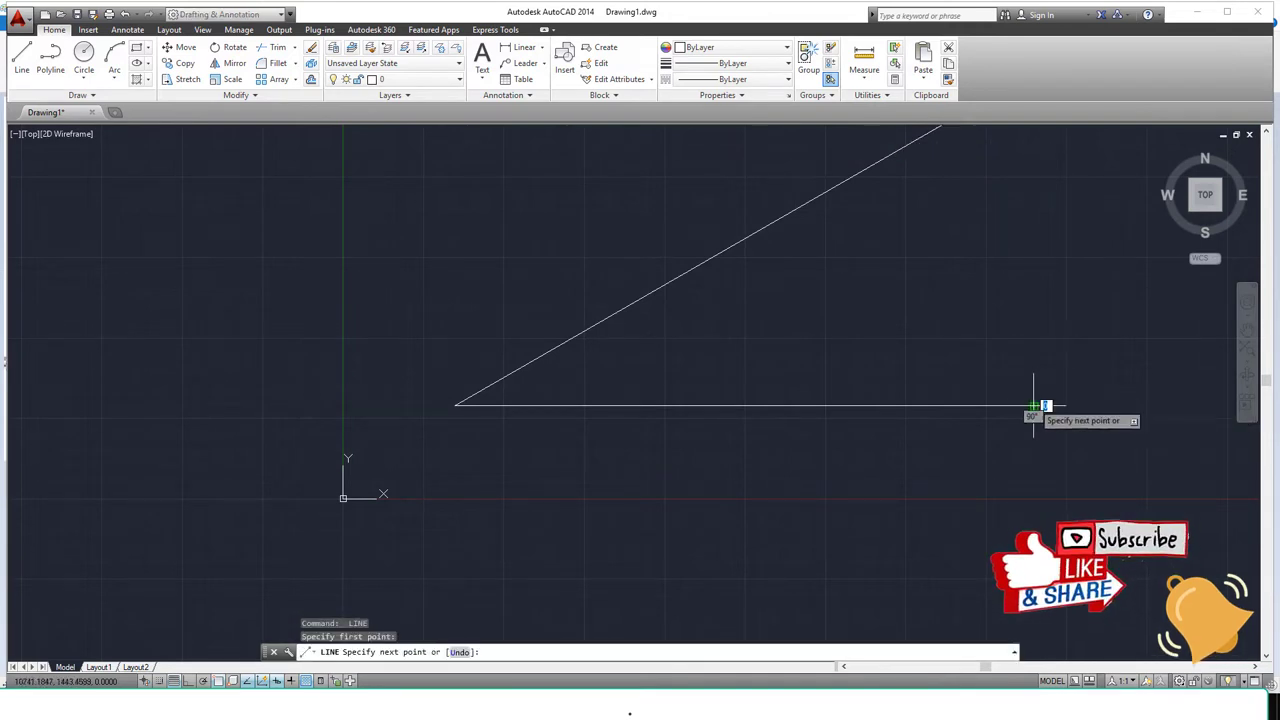
Step: Draw the right rafter from the chord's right end at a 150° direction
{"action": "left_click", "coordinate": [1034, 405]}
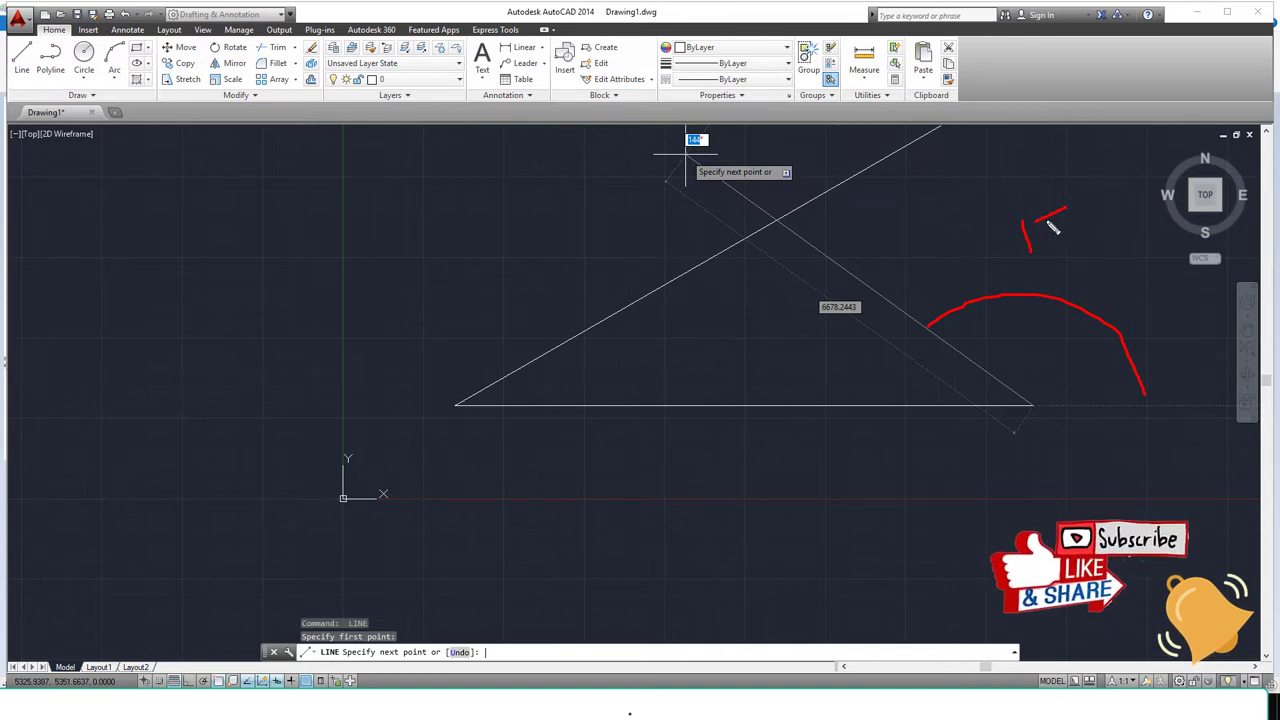
{"action": "left_click_drag", "start_coordinate": [1112, 212], "coordinate": [1106, 206]}
{"action": "left_click_drag", "start_coordinate": [945, 345], "coordinate": [906, 400]}
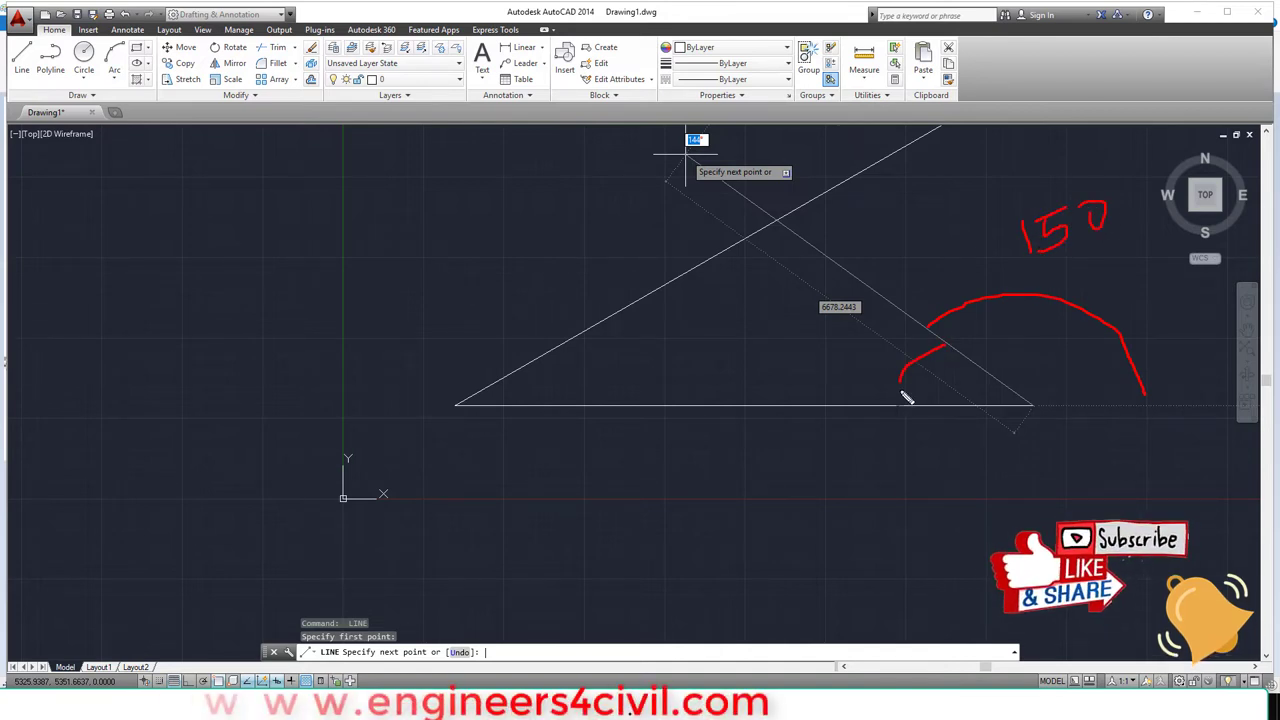
{"action": "left_click_drag", "start_coordinate": [833, 368], "coordinate": [858, 360]}
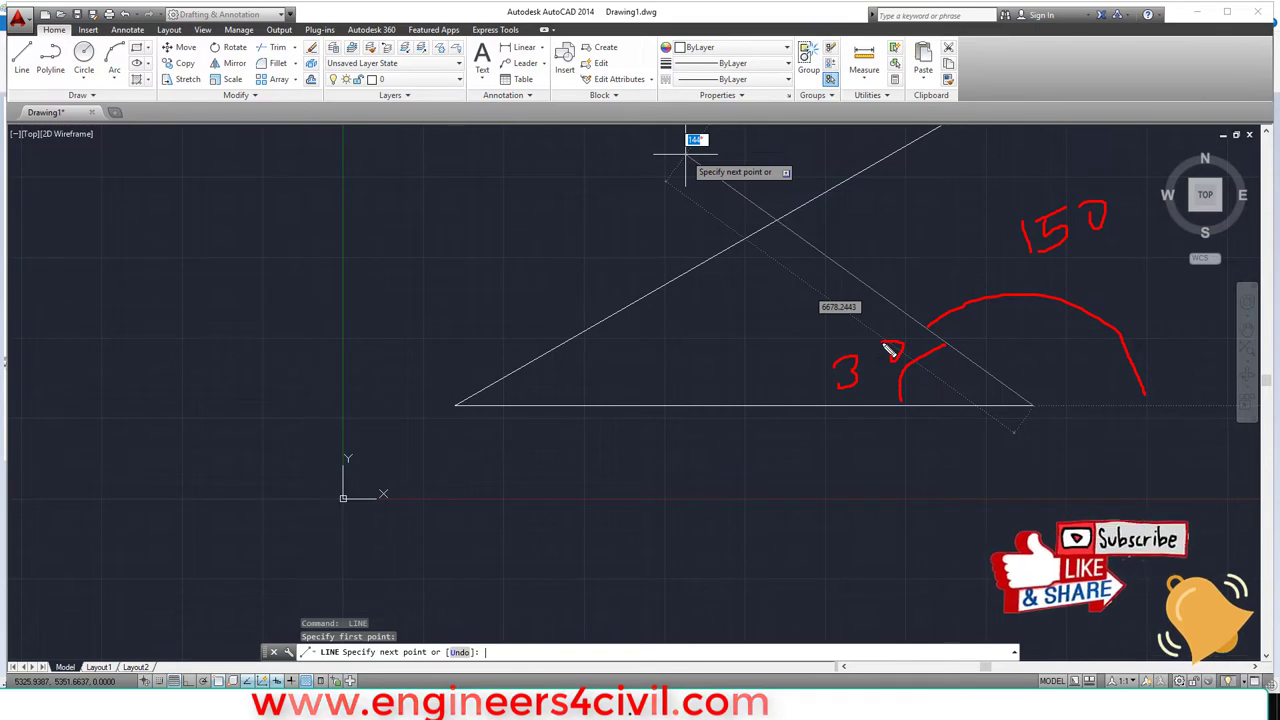
{"action": "key", "text": "e"}
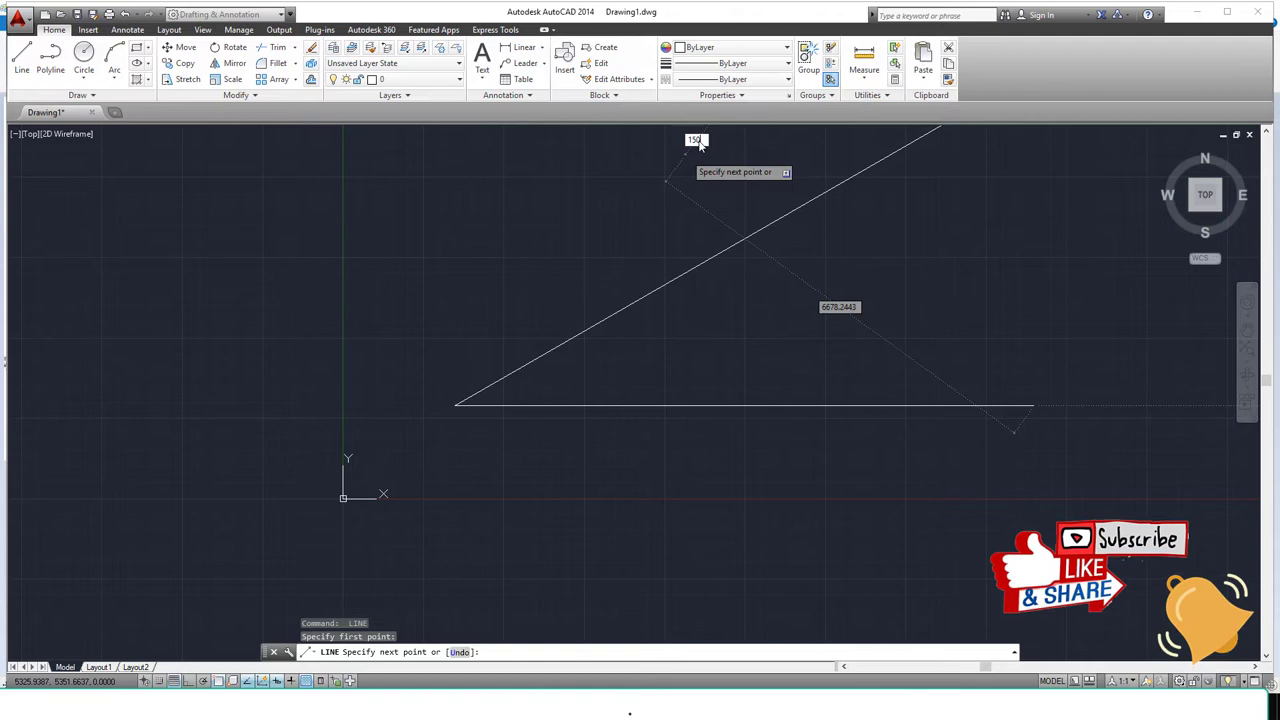
{"action": "key", "text": "Return"}
{"action": "key", "text": "Escape"}
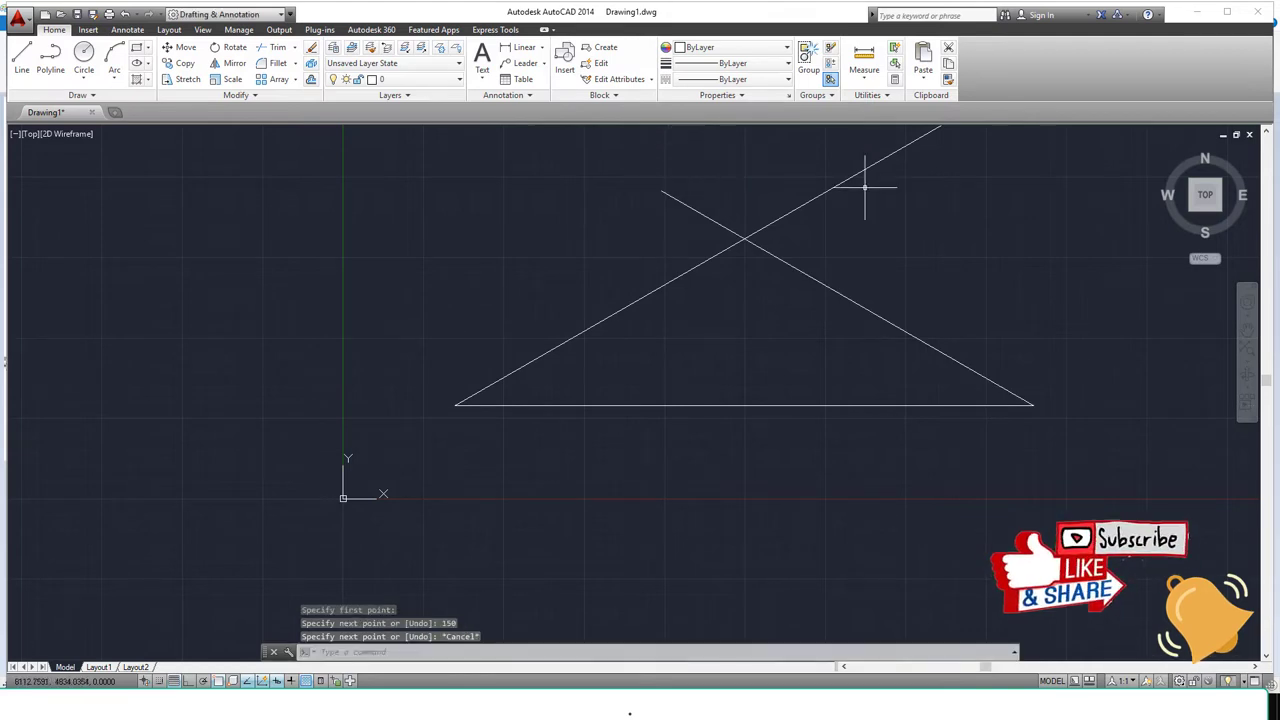
Step: Trim the rafter overshoots beyond the apex using TRIM
{"action": "type", "text": "tr"}
{"action": "key", "text": "Return"}
{"action": "key", "text": "Return"}
{"action": "left_click", "coordinate": [871, 218]}
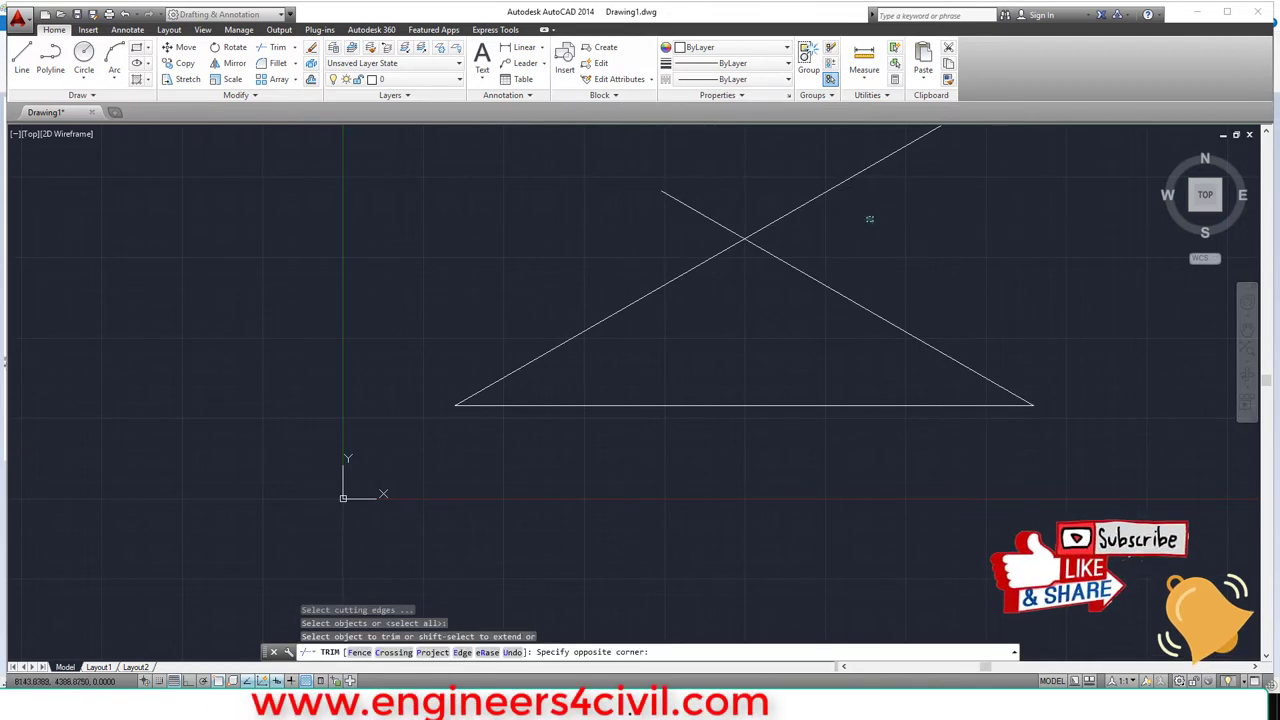
{"action": "left_click", "coordinate": [771, 177]}
{"action": "left_click", "coordinate": [726, 200]}
{"action": "left_click", "coordinate": [646, 228]}
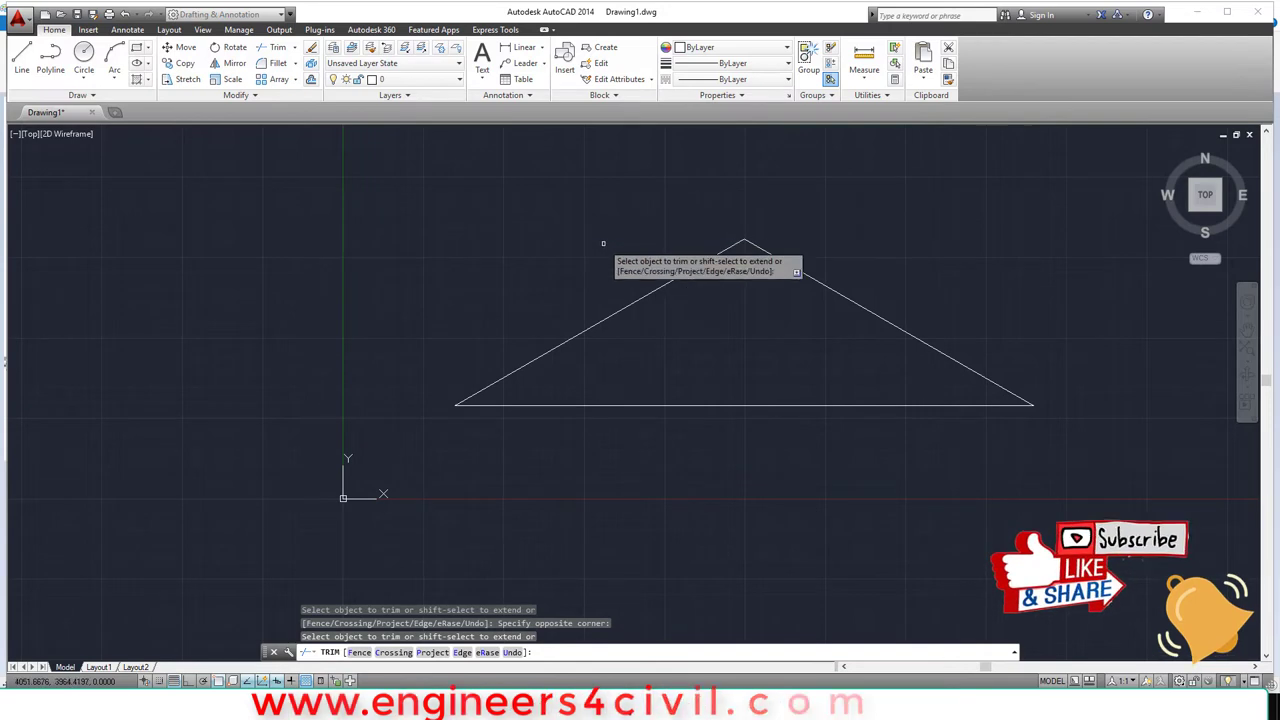
{"action": "key", "text": "Escape"}
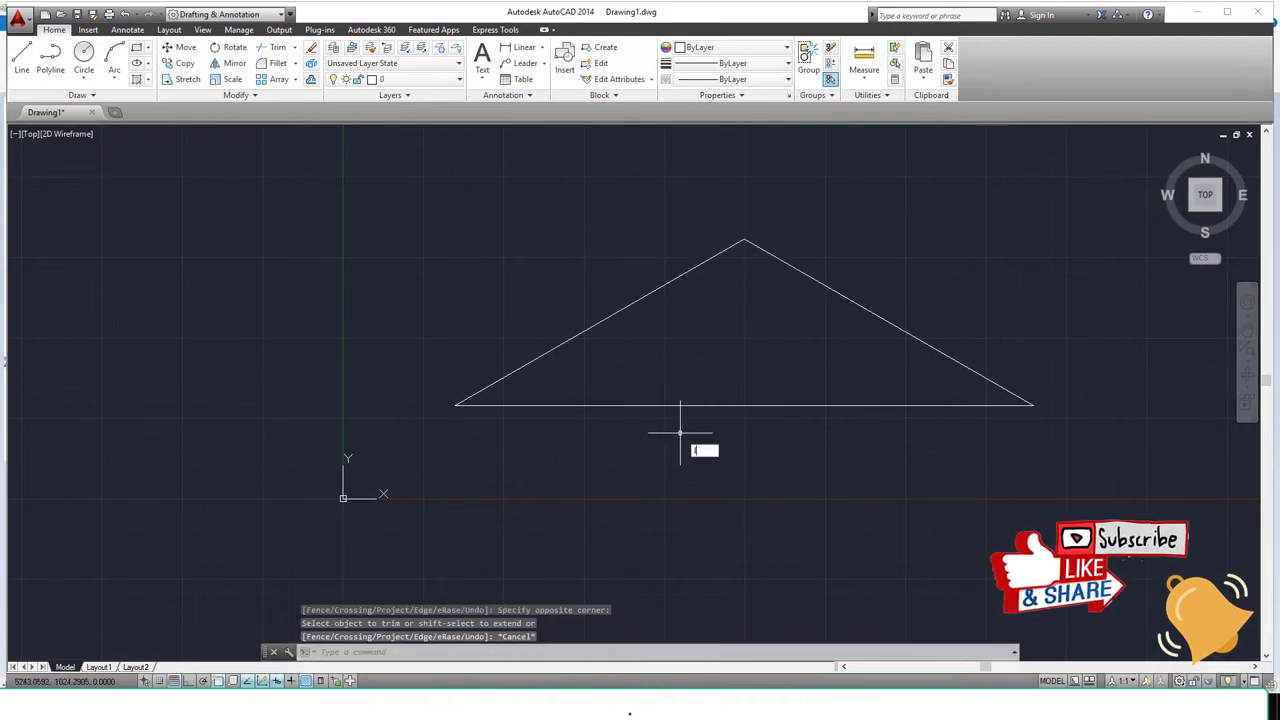
{"action": "type", "text": "l"}
{"action": "key", "text": "Return"}
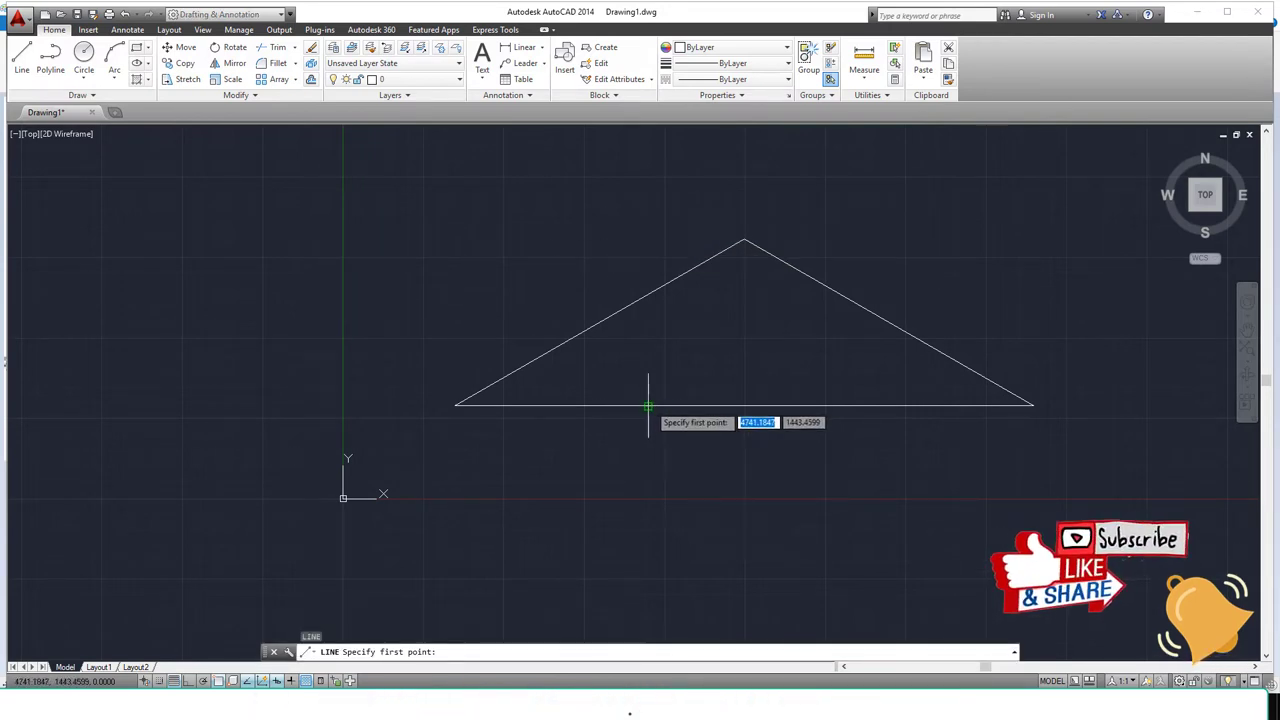
Step: Draw two short struts from the bottom chord's 3000 points up to the rafters
{"action": "left_click", "coordinate": [648, 405]}
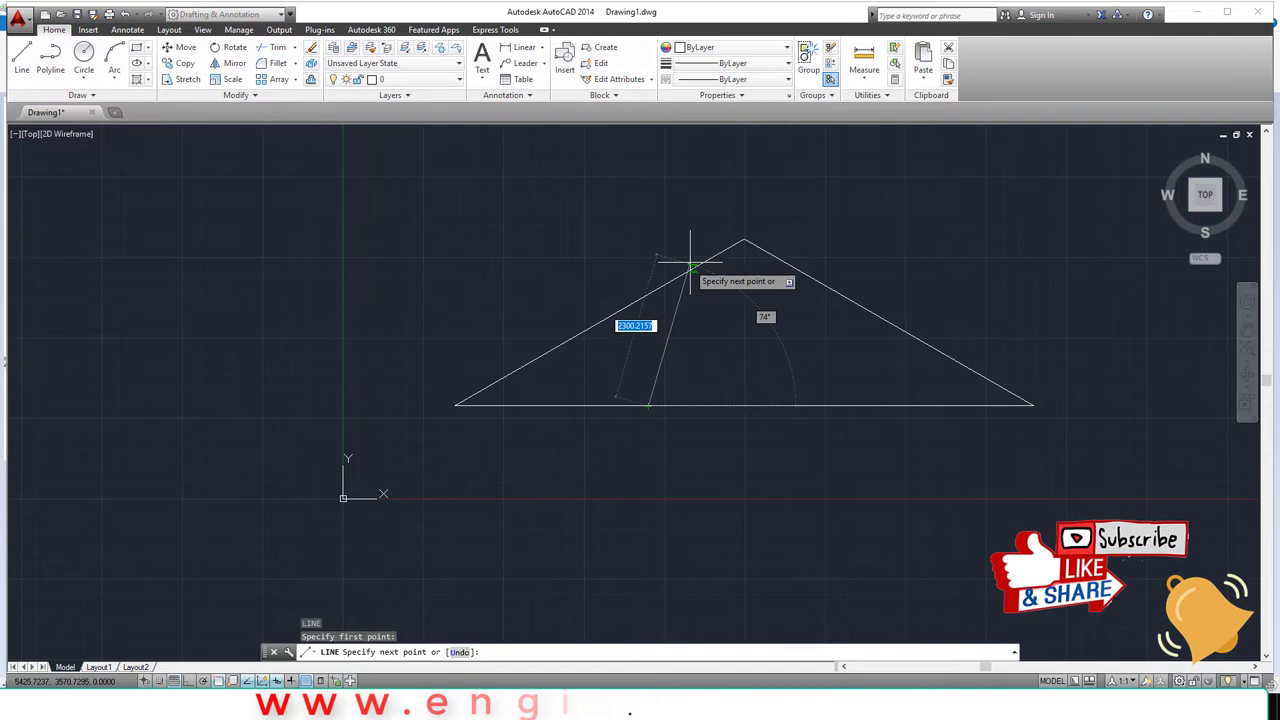
{"action": "left_click", "coordinate": [600, 323]}
{"action": "key", "text": "Return"}
{"action": "key", "text": "Return"}
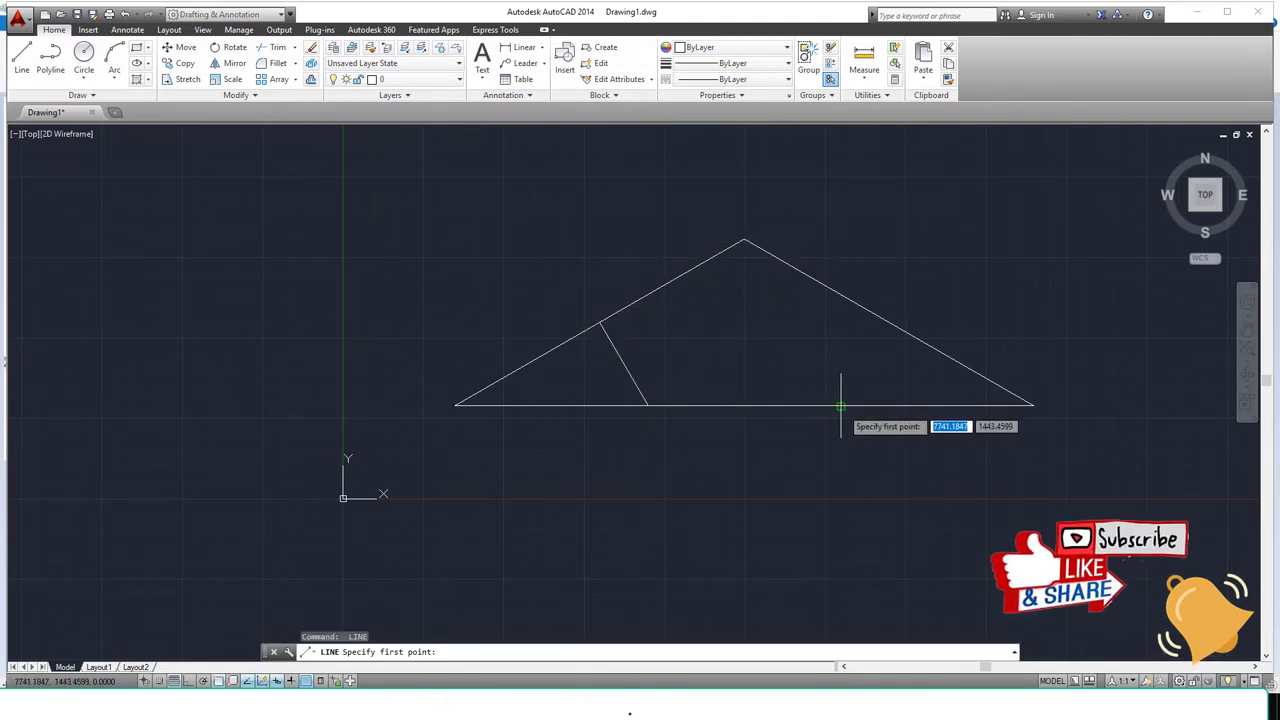
{"action": "left_click", "coordinate": [841, 405]}
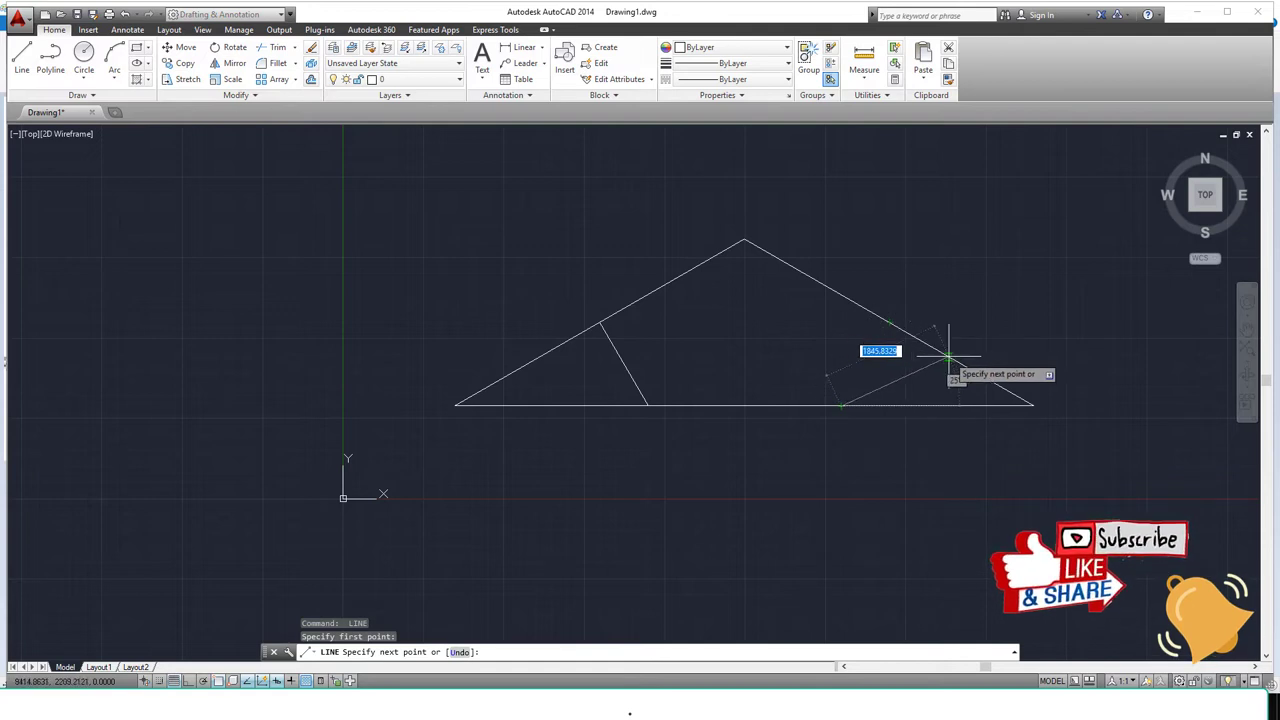
{"action": "left_click", "coordinate": [889, 323]}
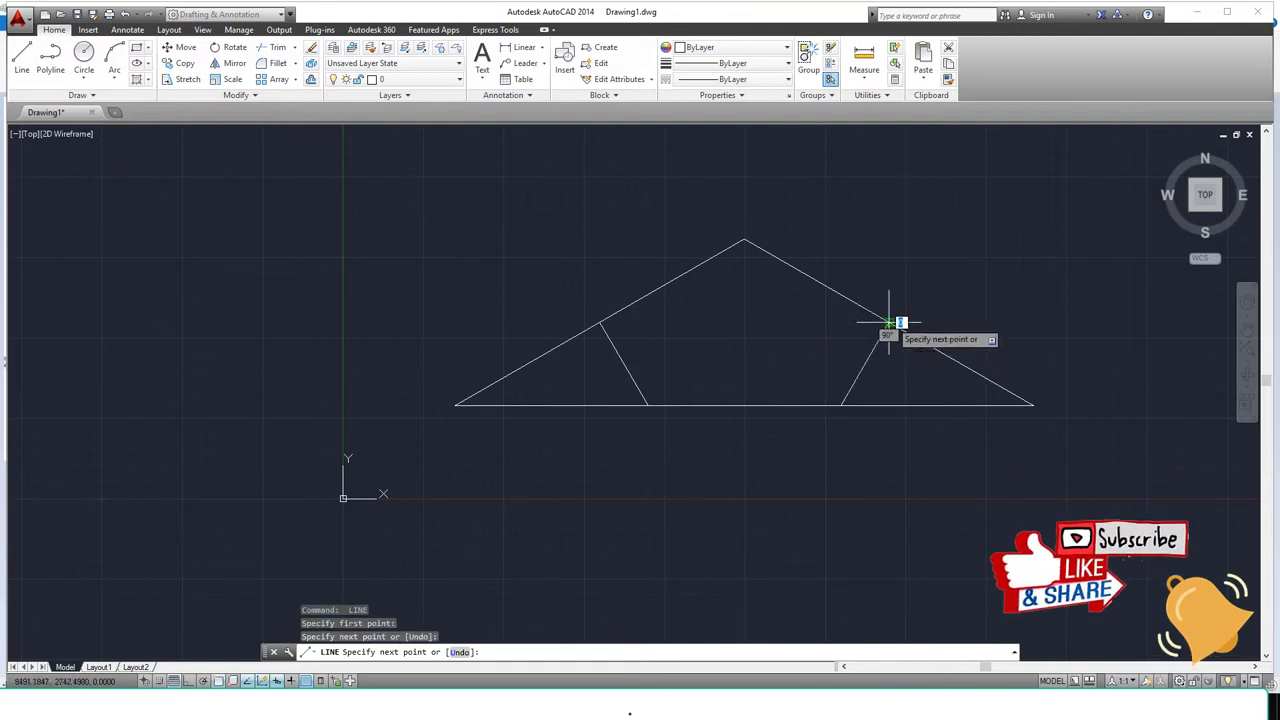
{"action": "key", "text": "Return"}
Step: Draw two diagonals linking those strut bases to the apex
{"action": "key", "text": "Return"}
{"action": "left_click", "coordinate": [648, 405]}
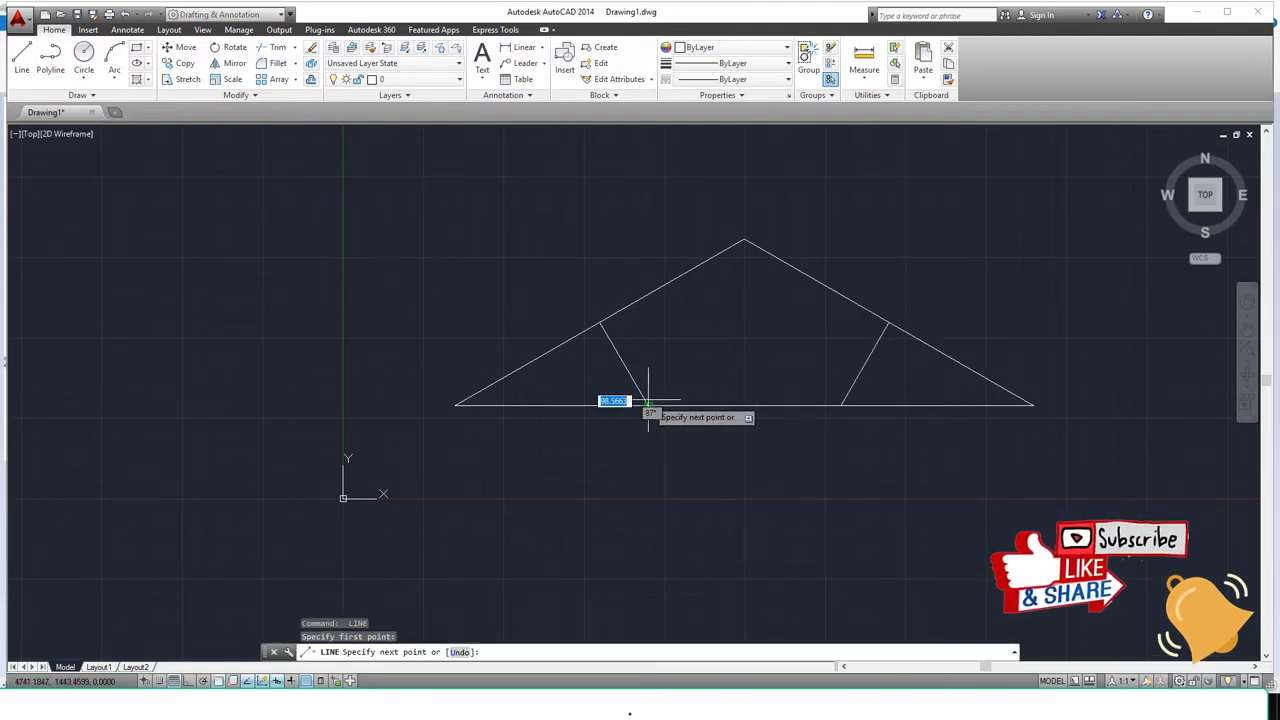
{"action": "left_click", "coordinate": [741, 241]}
{"action": "key", "text": "Return"}
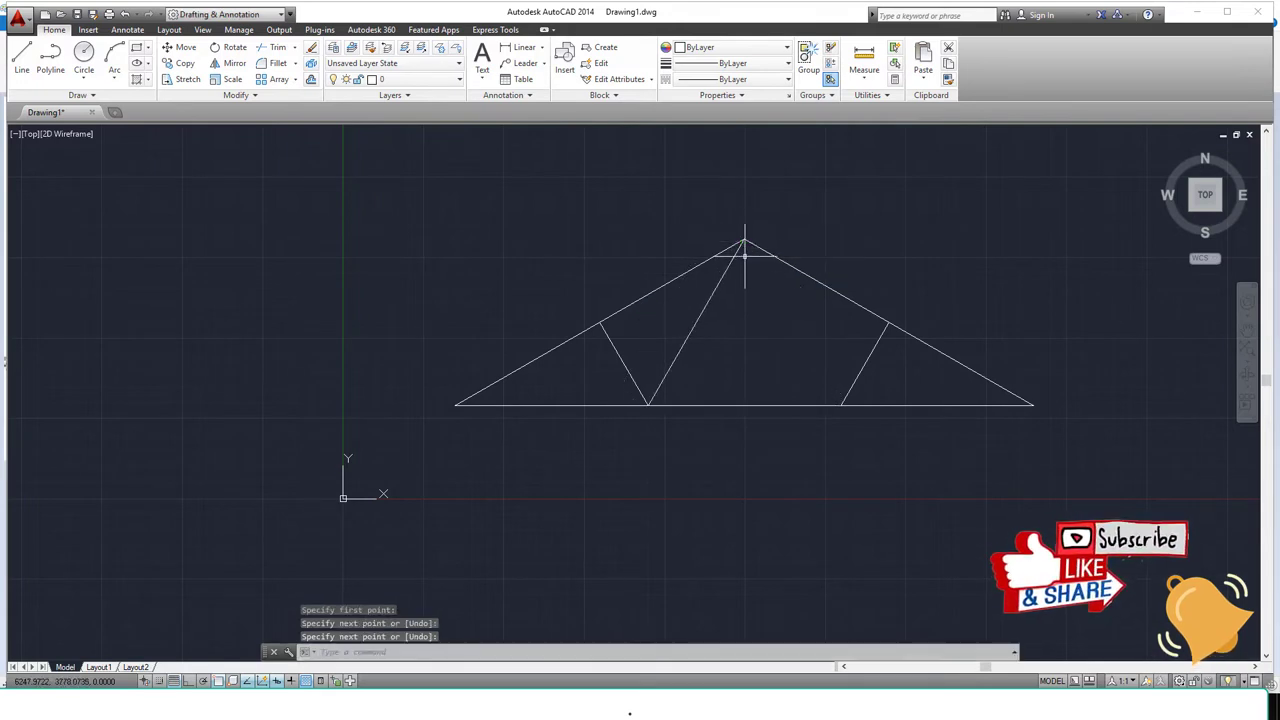
{"action": "key", "text": "Return"}
{"action": "left_click", "coordinate": [743, 241]}
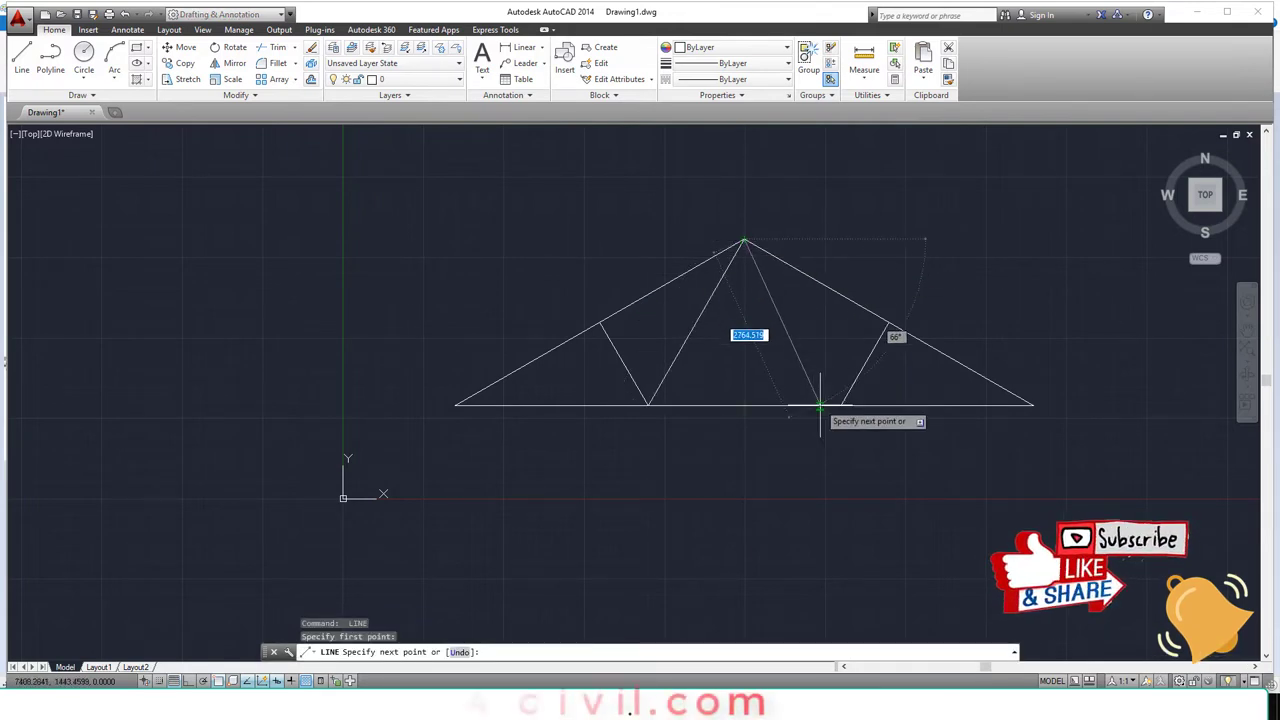
{"action": "left_click", "coordinate": [841, 405]}
{"action": "key", "text": "Escape"}
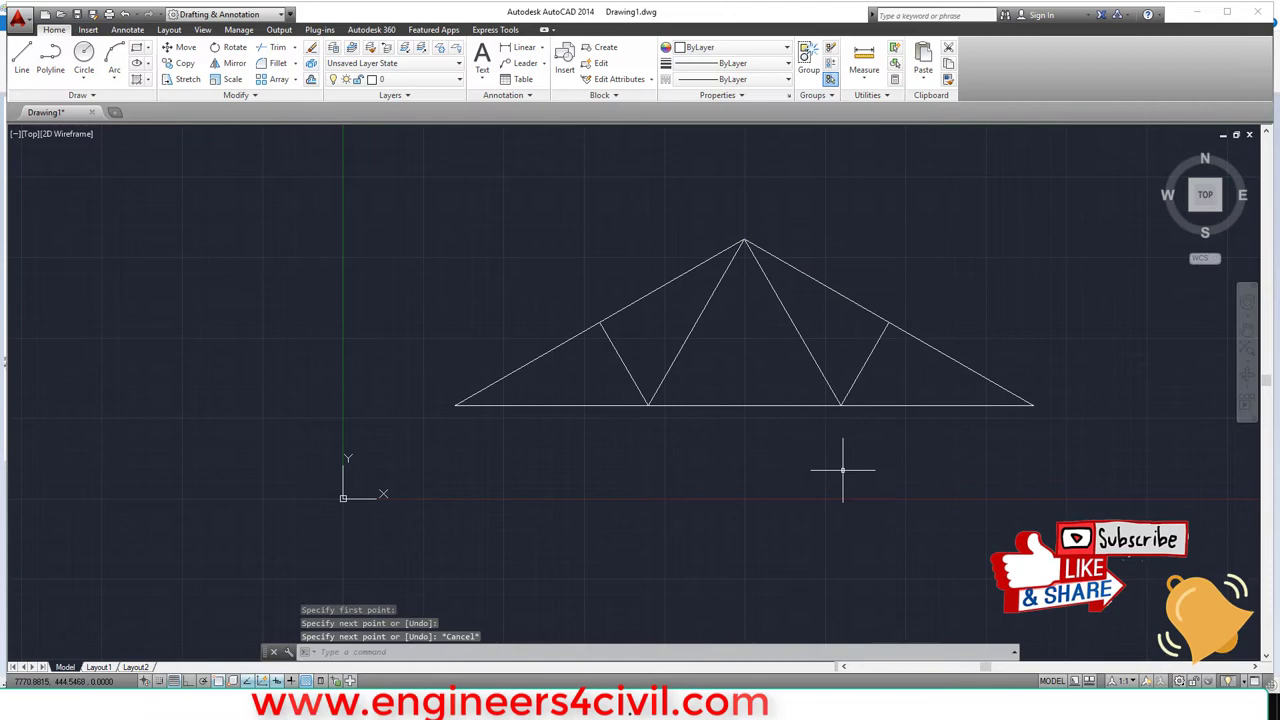
{"action": "scroll", "coordinate": [822, 452], "scroll_direction": "down", "scroll_amount": 1}
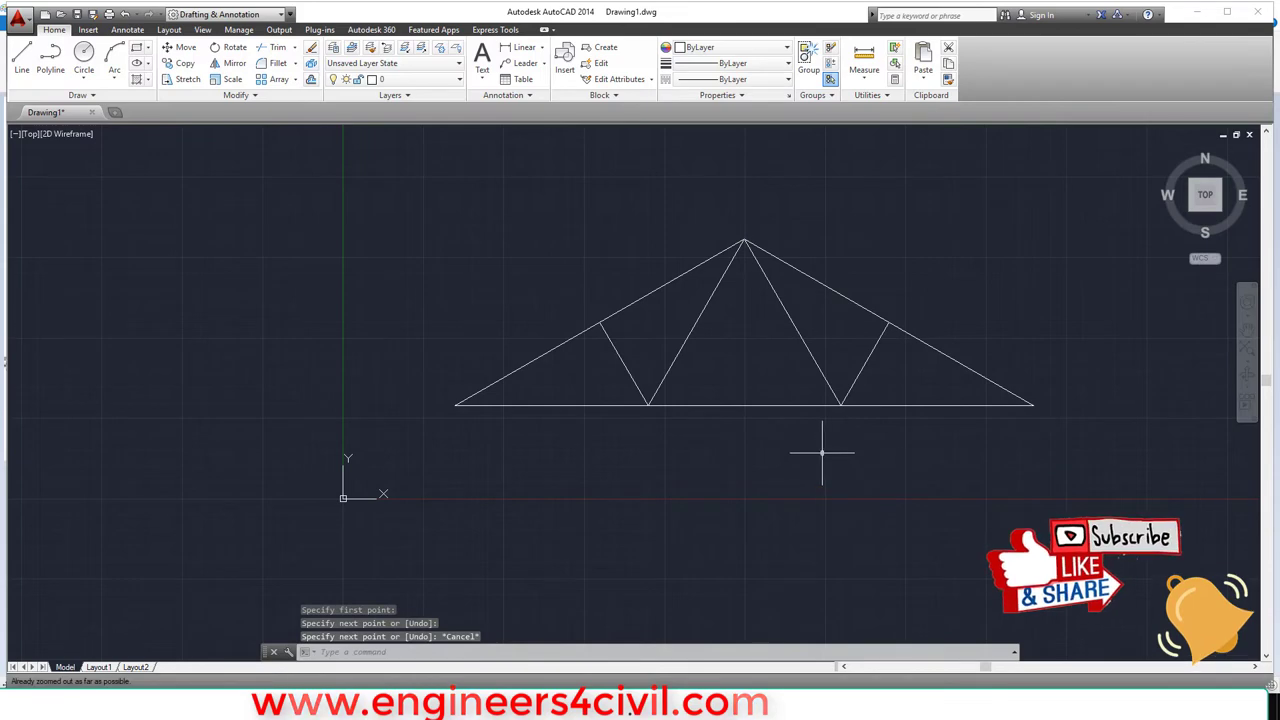
Step: Save the truss as AutoCAD 2013 DXF Drawing1.dxf in the Desktop's video folder
{"action": "left_click", "coordinate": [18, 17]}
{"action": "left_click", "coordinate": [70, 188]}
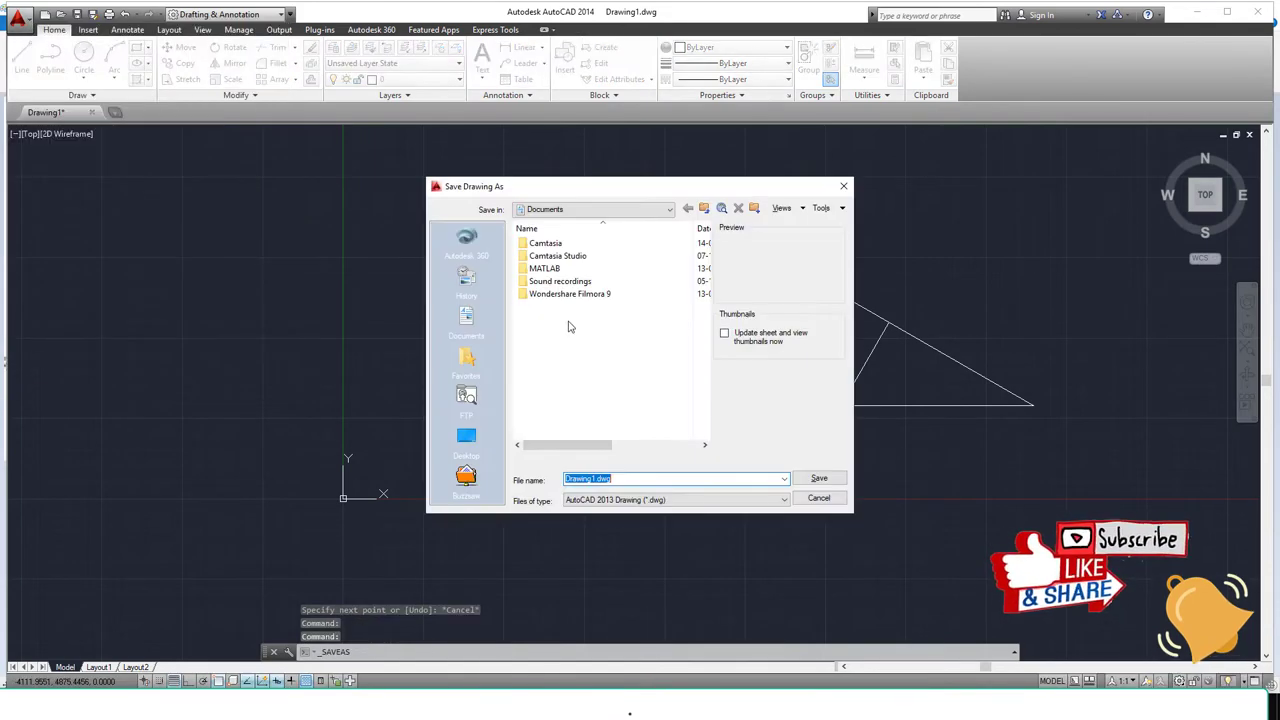
{"action": "left_click", "coordinate": [467, 435]}
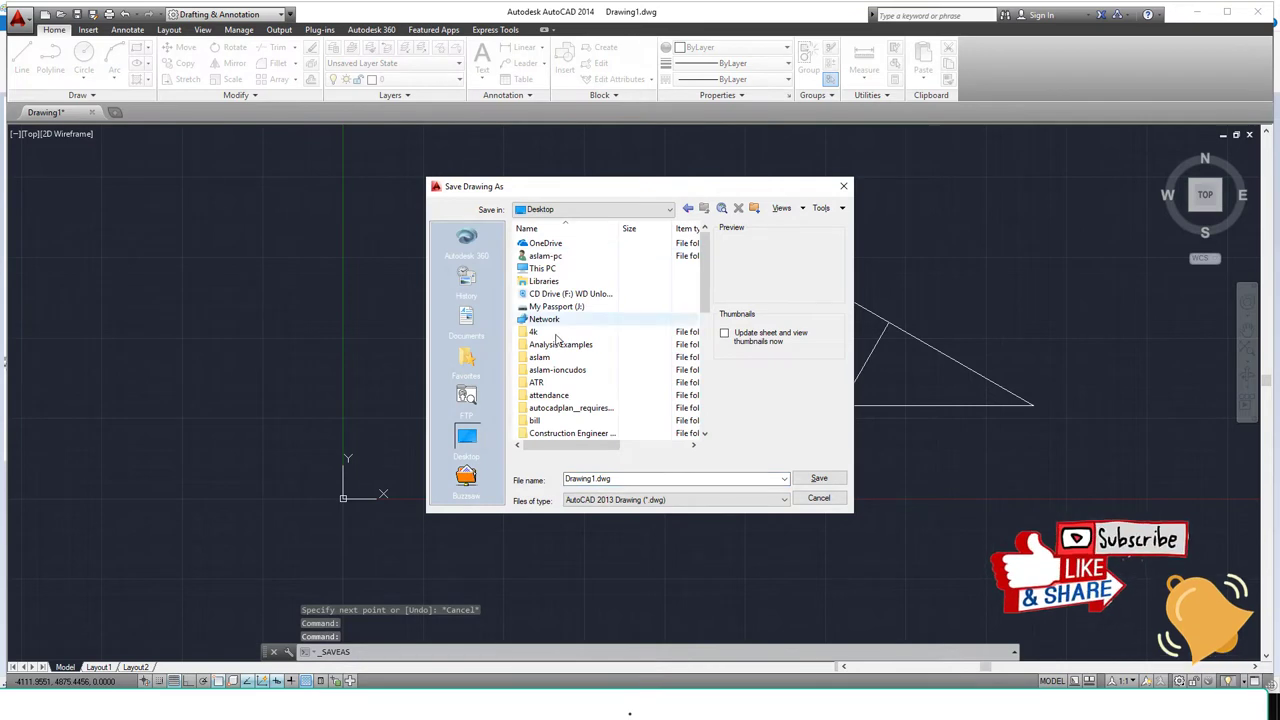
{"action": "scroll", "coordinate": [567, 393], "scroll_direction": "down", "scroll_amount": 5}
{"action": "double_click", "coordinate": [555, 408]}
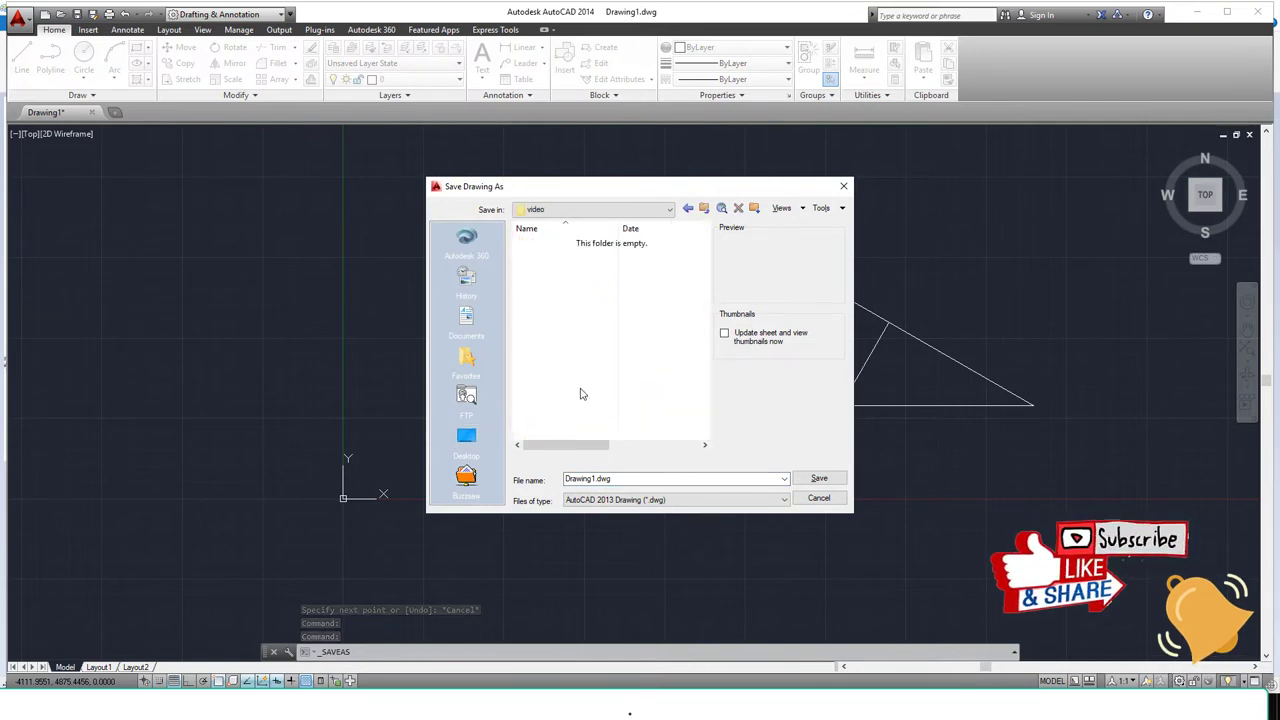
{"action": "left_click", "coordinate": [641, 500]}
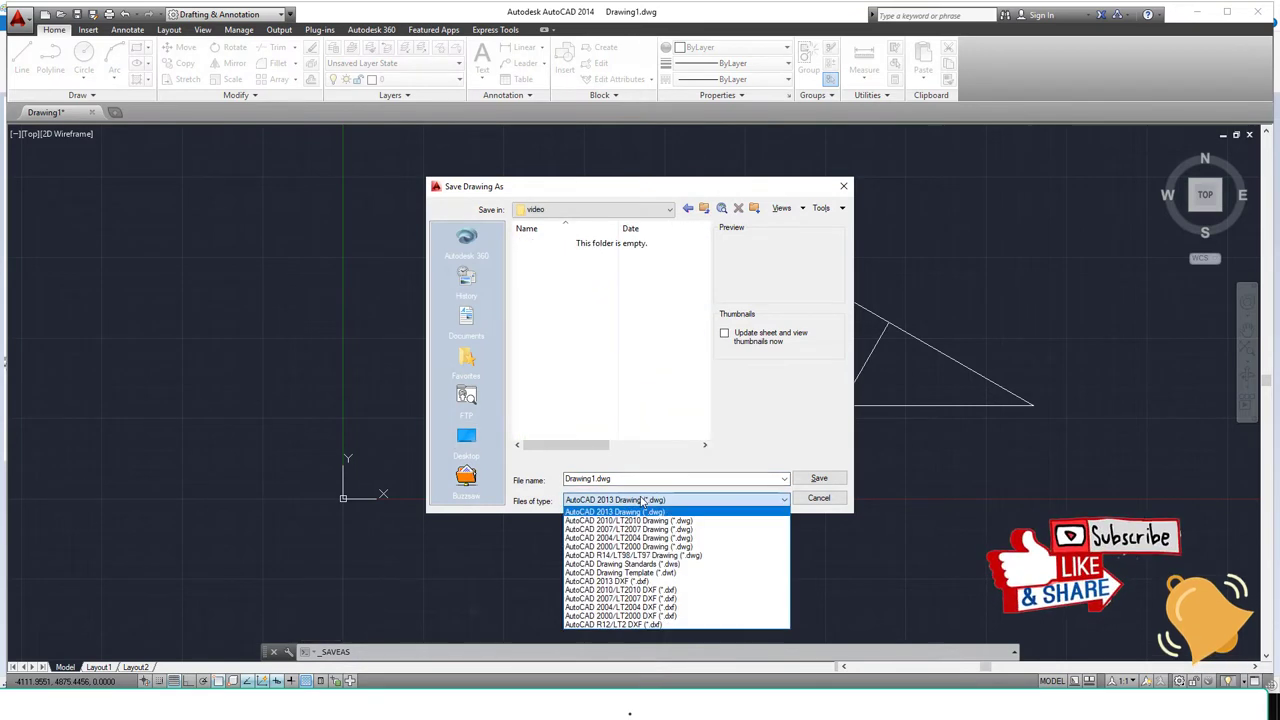
{"action": "left_click", "coordinate": [634, 582]}
{"action": "left_click", "coordinate": [819, 479]}
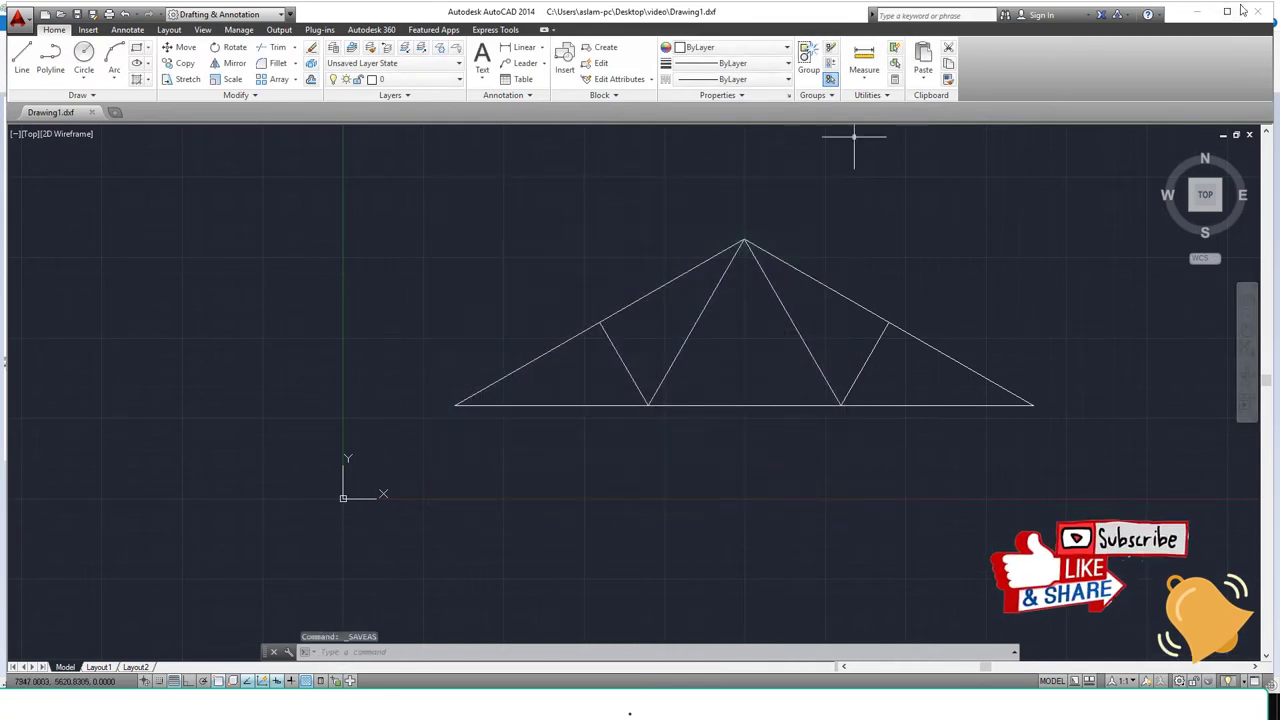
Step: Quit AutoCAD, saving the drawing on exit
{"action": "key", "text": "ctrl+q"}
{"action": "left_click", "coordinate": [629, 384]}
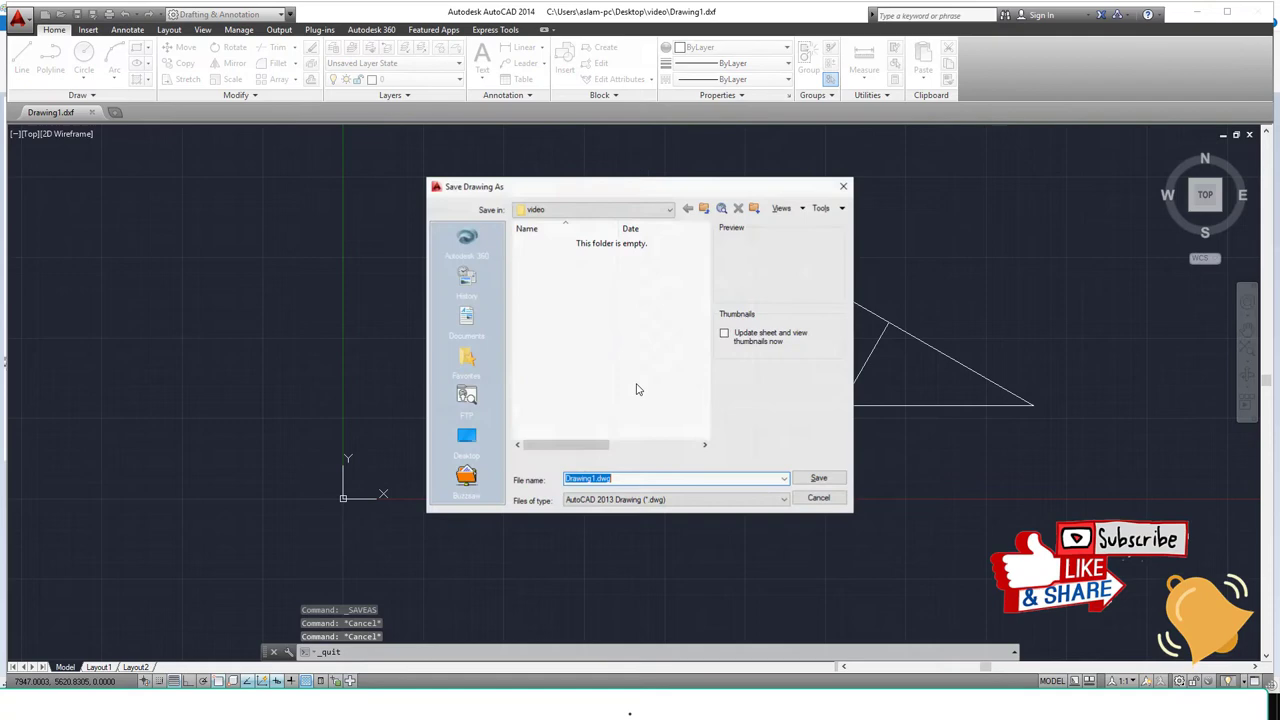
{"action": "left_click", "coordinate": [817, 479]}
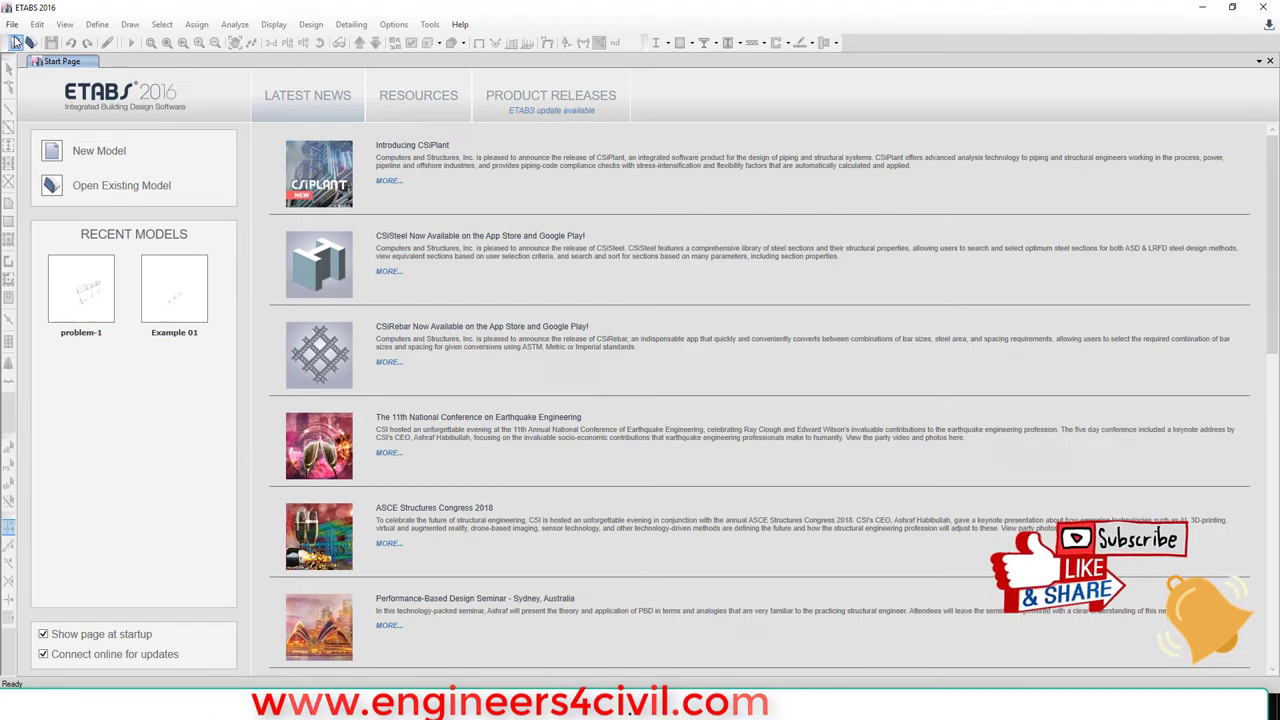
Step: Import Drawing1.dxf from Desktop\video into a blank model as a 3D DXF
{"action": "left_click", "coordinate": [16, 41]}
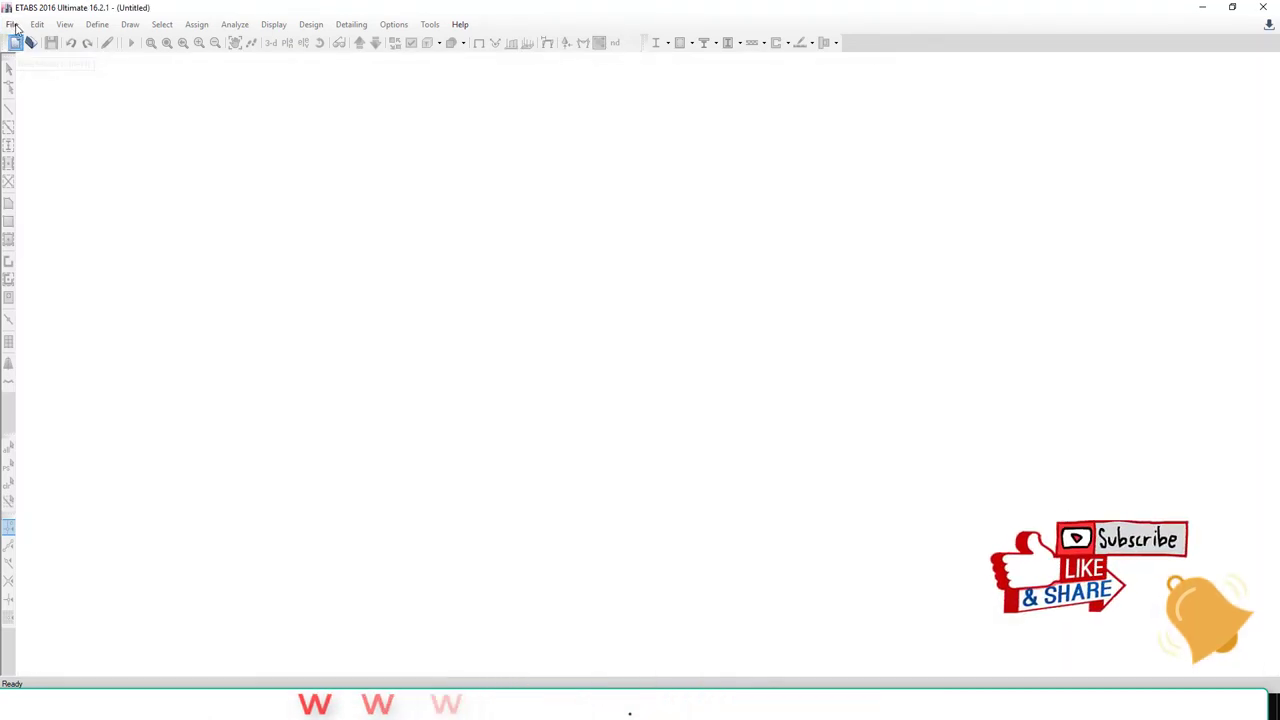
{"action": "left_click", "coordinate": [679, 437]}
{"action": "left_click", "coordinate": [14, 24]}
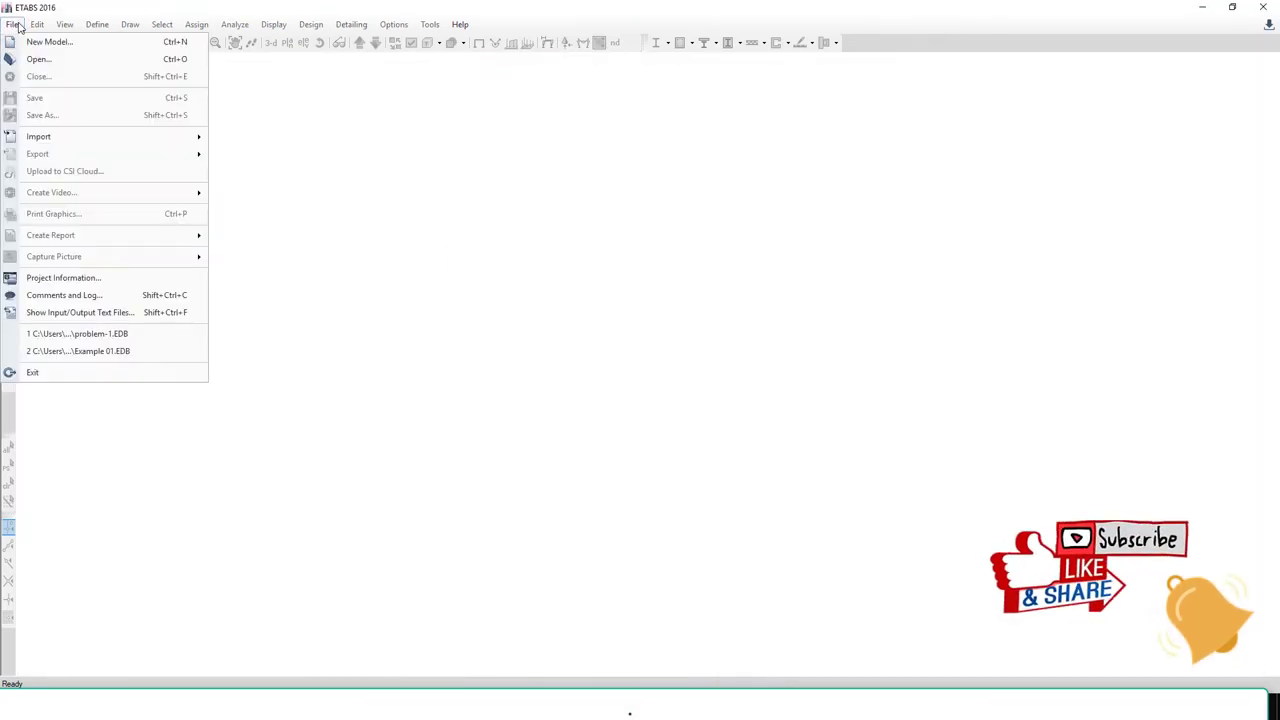
{"action": "mouse_move", "coordinate": [75, 139]}
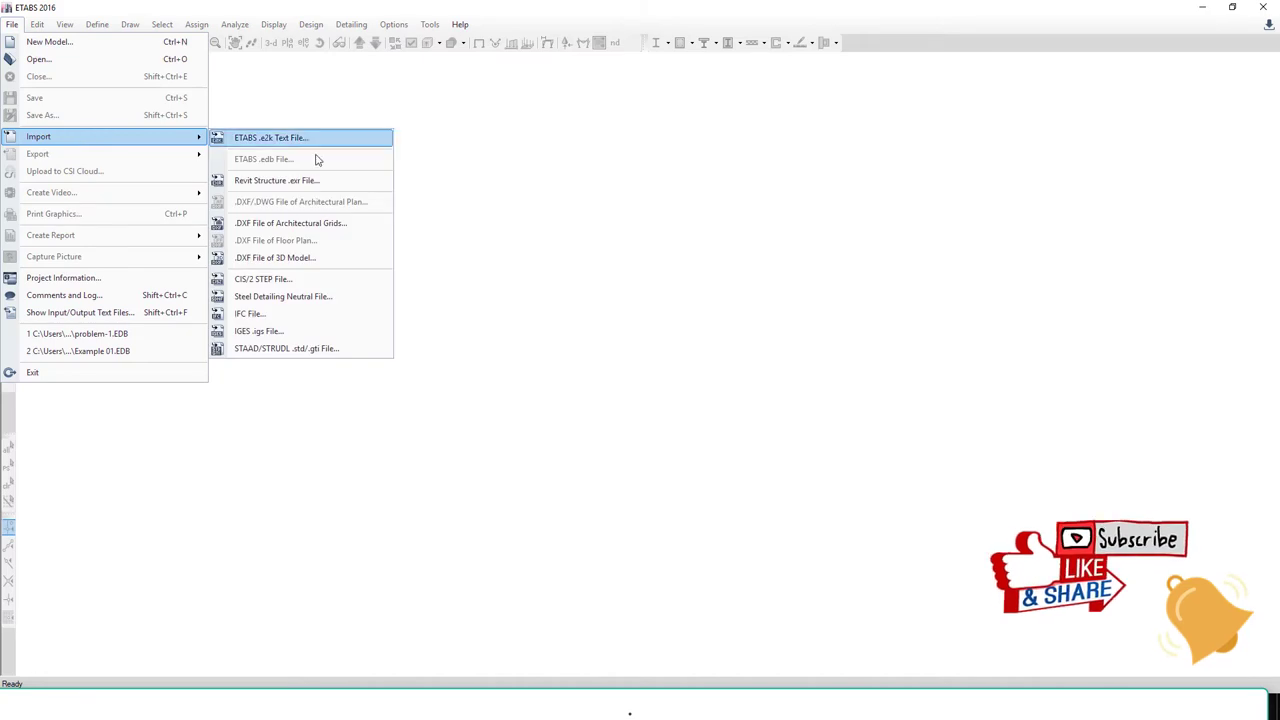
{"action": "left_click", "coordinate": [278, 262]}
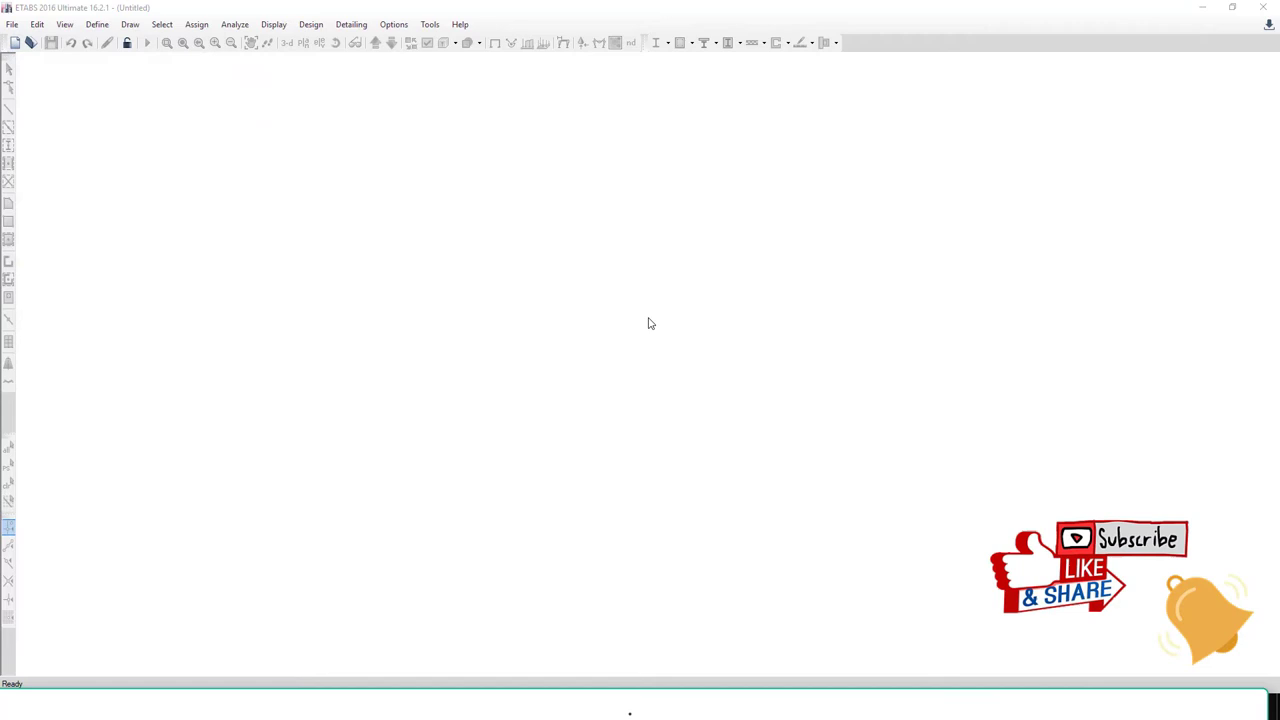
{"action": "left_click", "coordinate": [52, 146]}
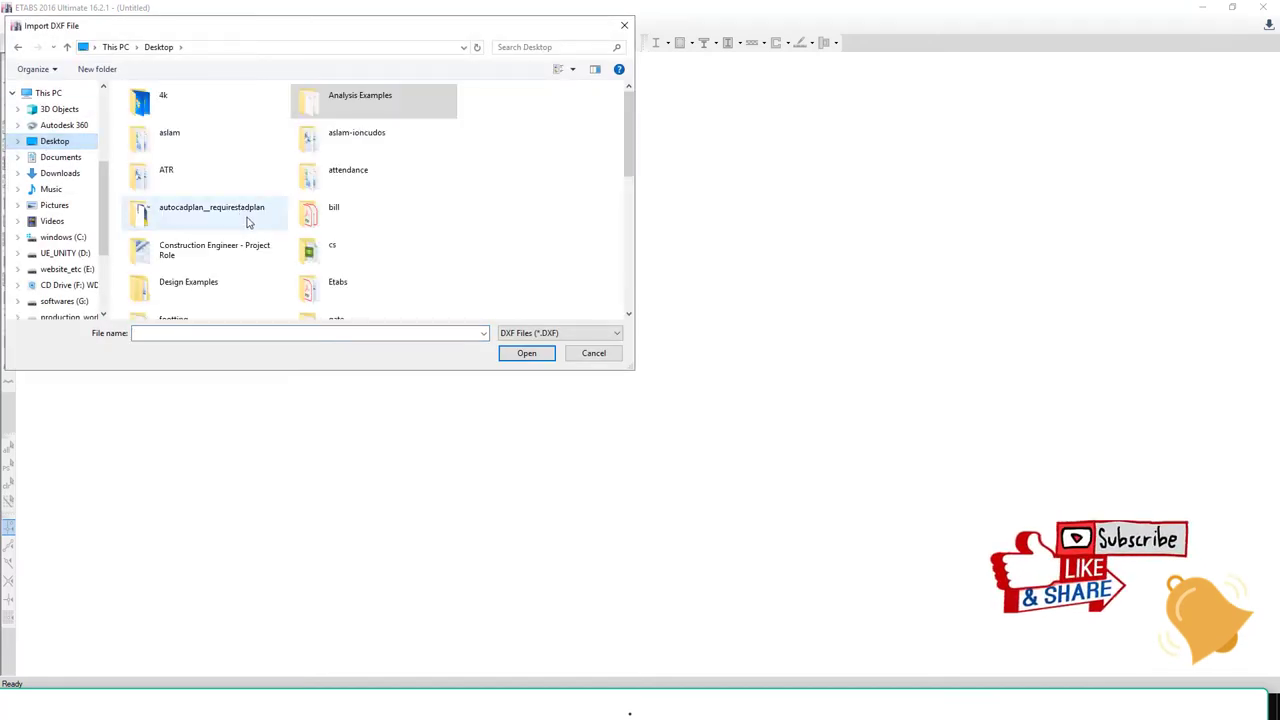
{"action": "scroll", "coordinate": [286, 260], "scroll_direction": "down", "scroll_amount": 5}
{"action": "double_click", "coordinate": [338, 264]}
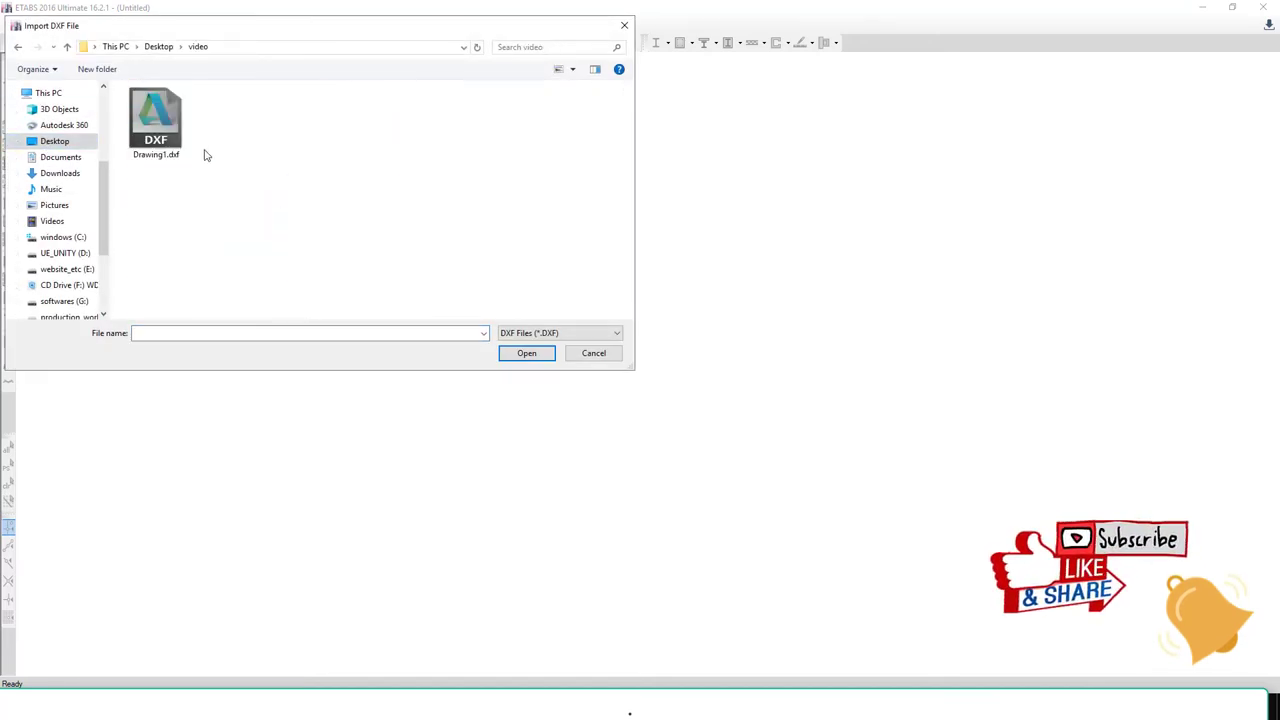
{"action": "double_click", "coordinate": [158, 125]}
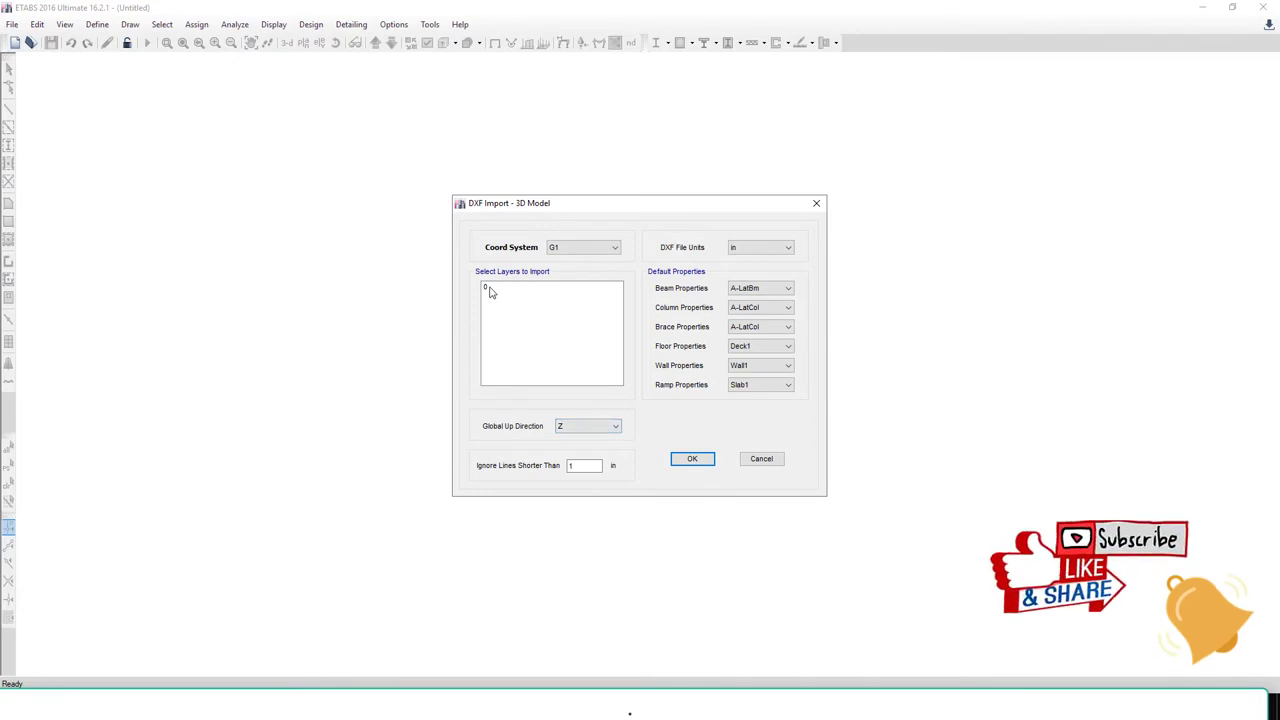
Step: Import layer 0 with Y up and mm units, accept stories, and save as truss
{"action": "left_click", "coordinate": [490, 290]}
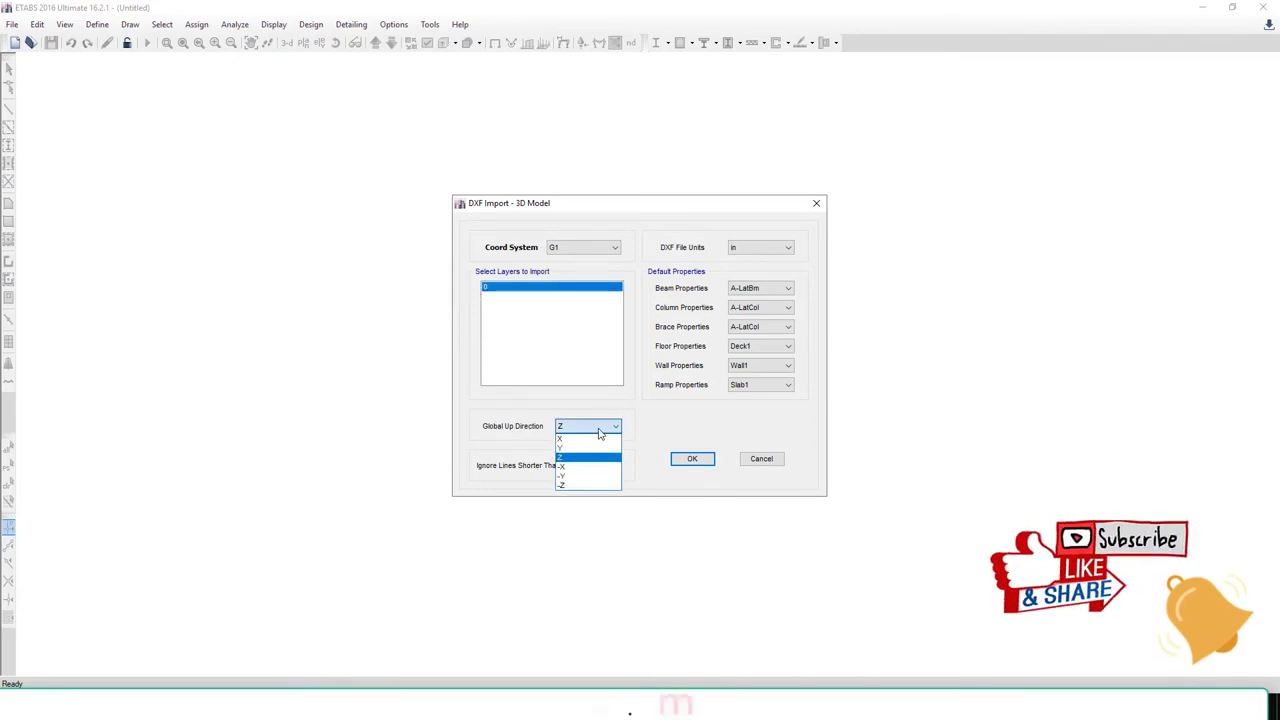
{"action": "left_click", "coordinate": [575, 447]}
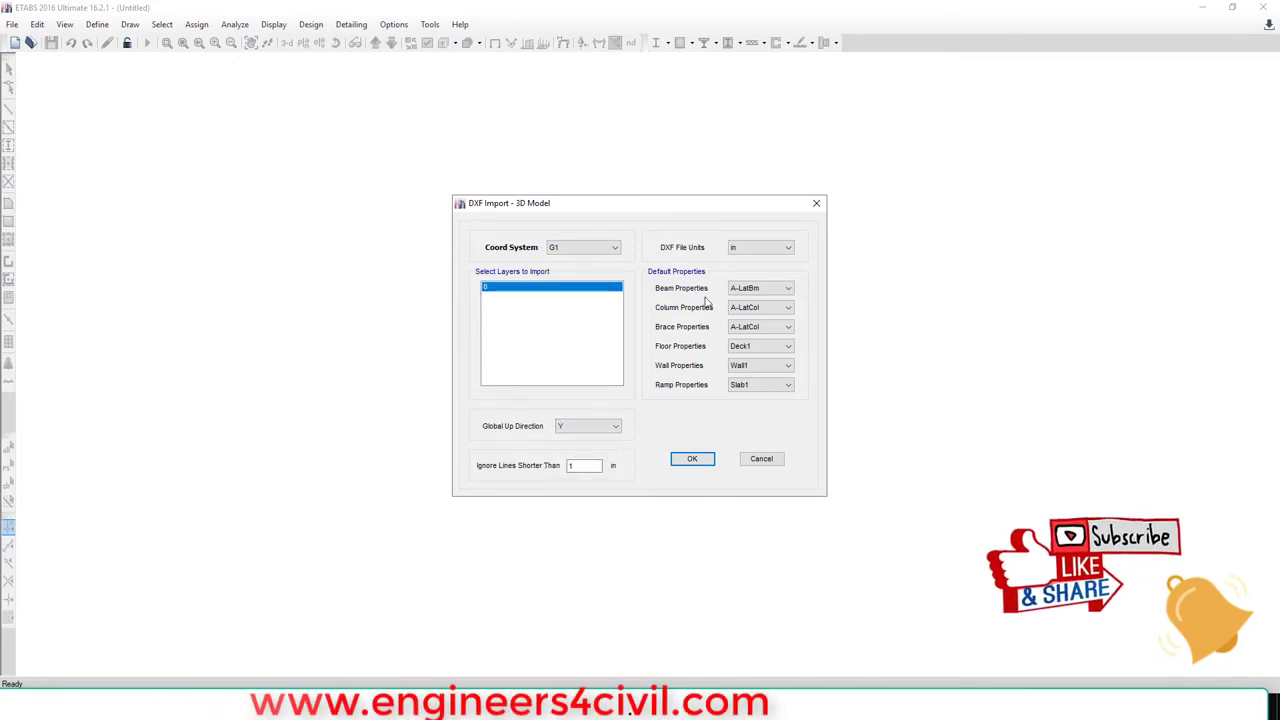
{"action": "left_click", "coordinate": [757, 249]}
{"action": "left_click", "coordinate": [745, 284]}
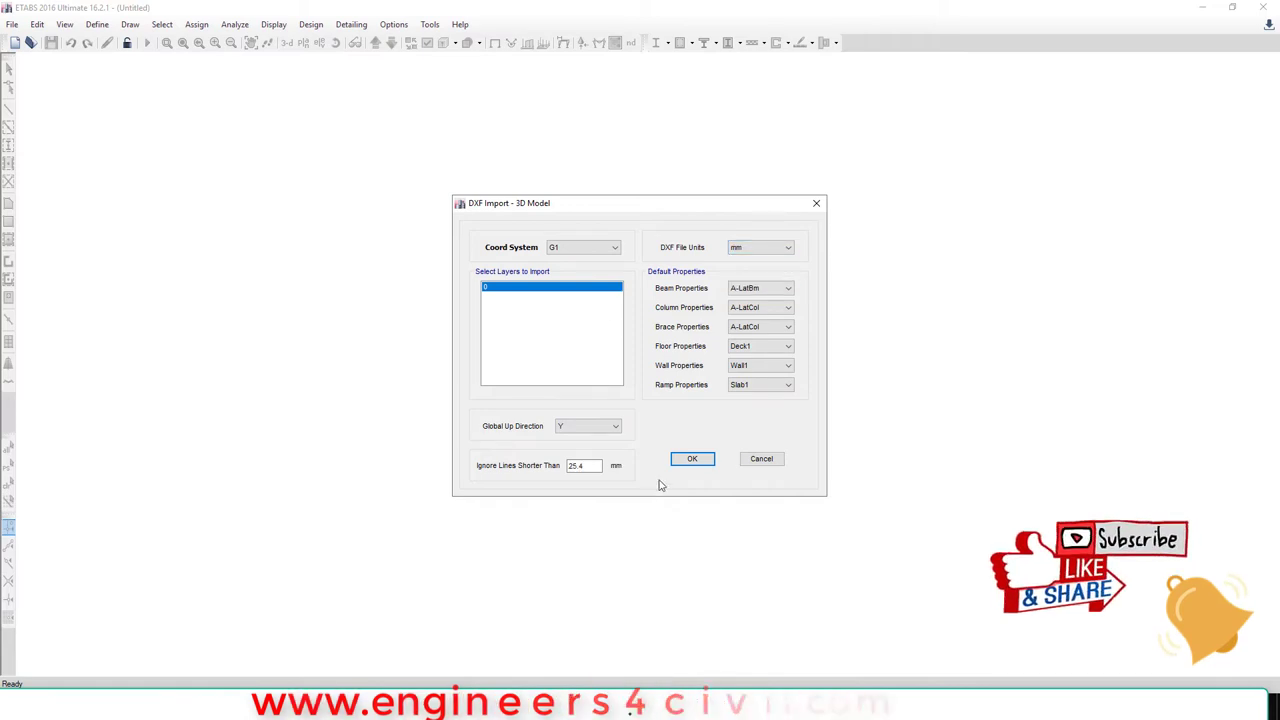
{"action": "left_click", "coordinate": [689, 459]}
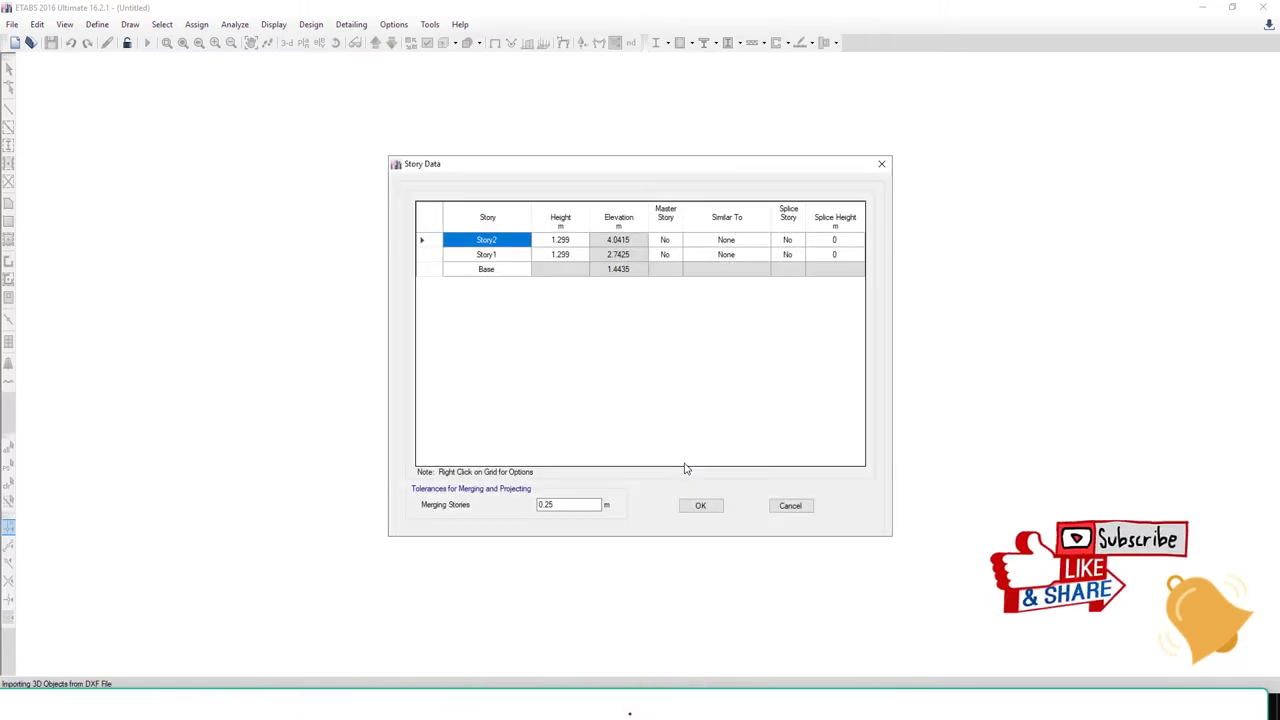
{"action": "left_click", "coordinate": [699, 506]}
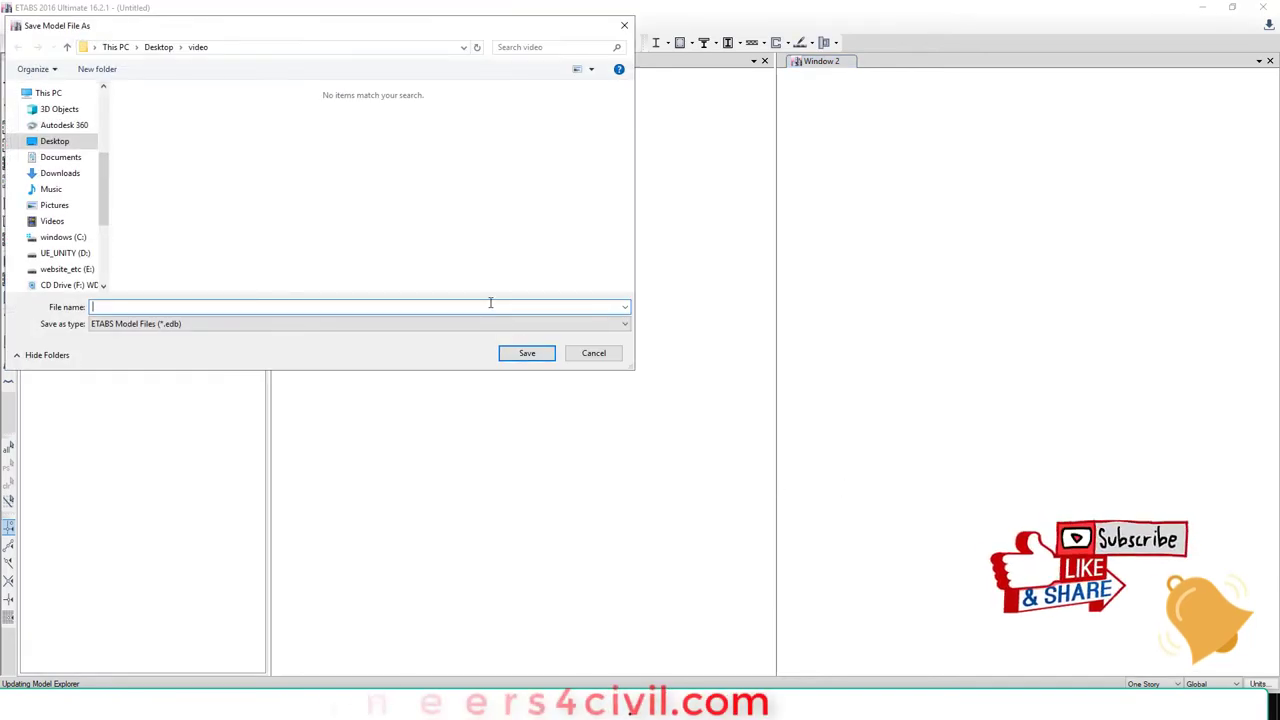
{"action": "type", "text": "truss"}
{"action": "key", "text": "Return"}
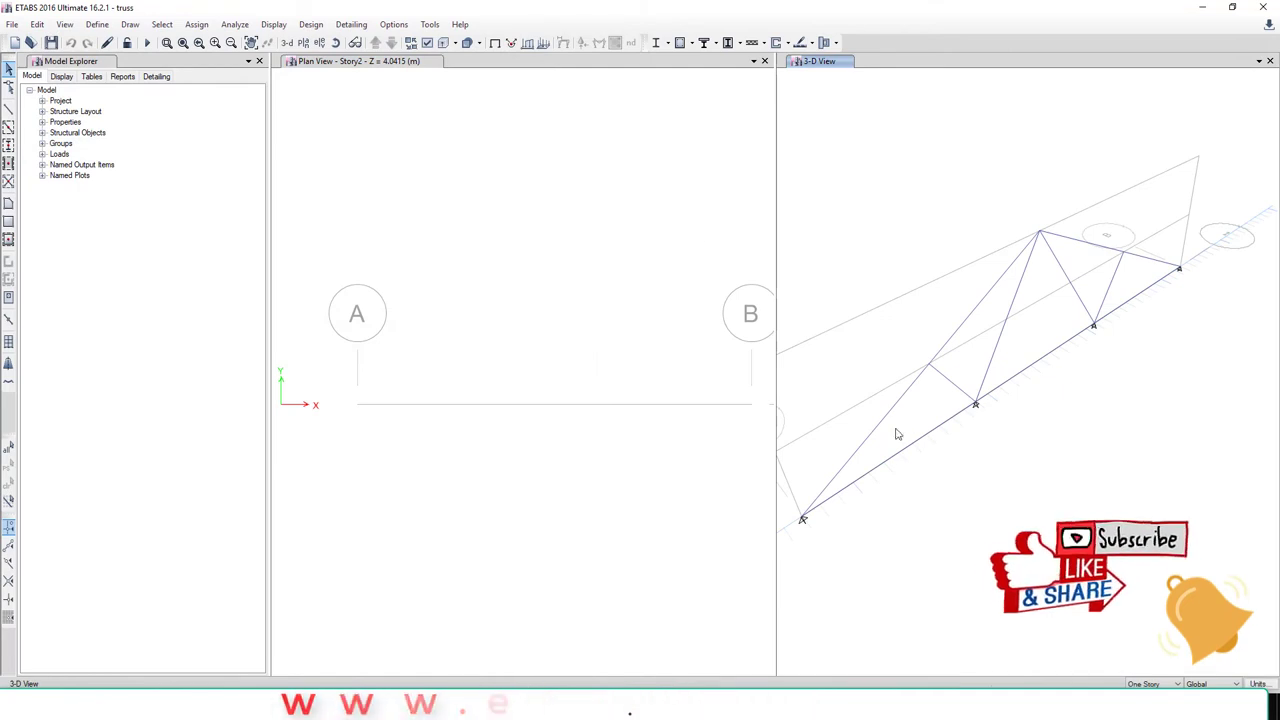
Step: Show the truss in elevation view 1 with members displayed as extruded sections
{"action": "left_click", "coordinate": [765, 61]}
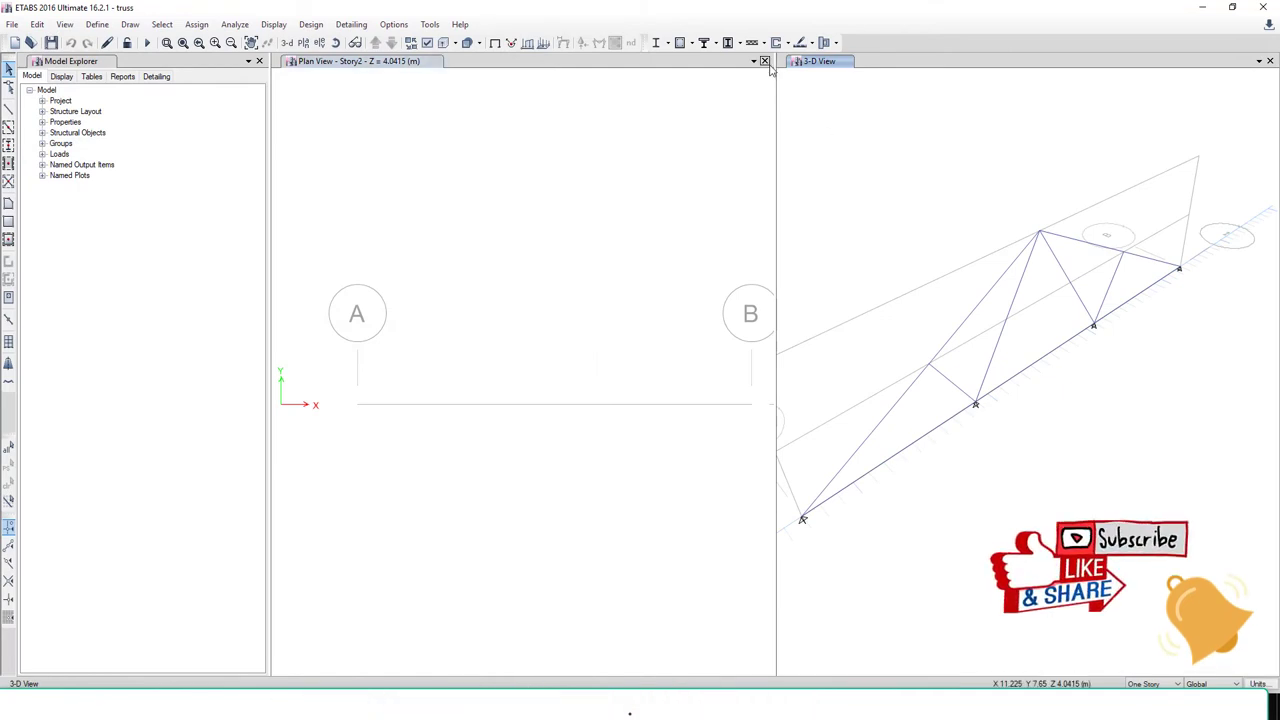
{"action": "left_click", "coordinate": [320, 44]}
{"action": "left_click", "coordinate": [528, 298]}
{"action": "left_click", "coordinate": [582, 519]}
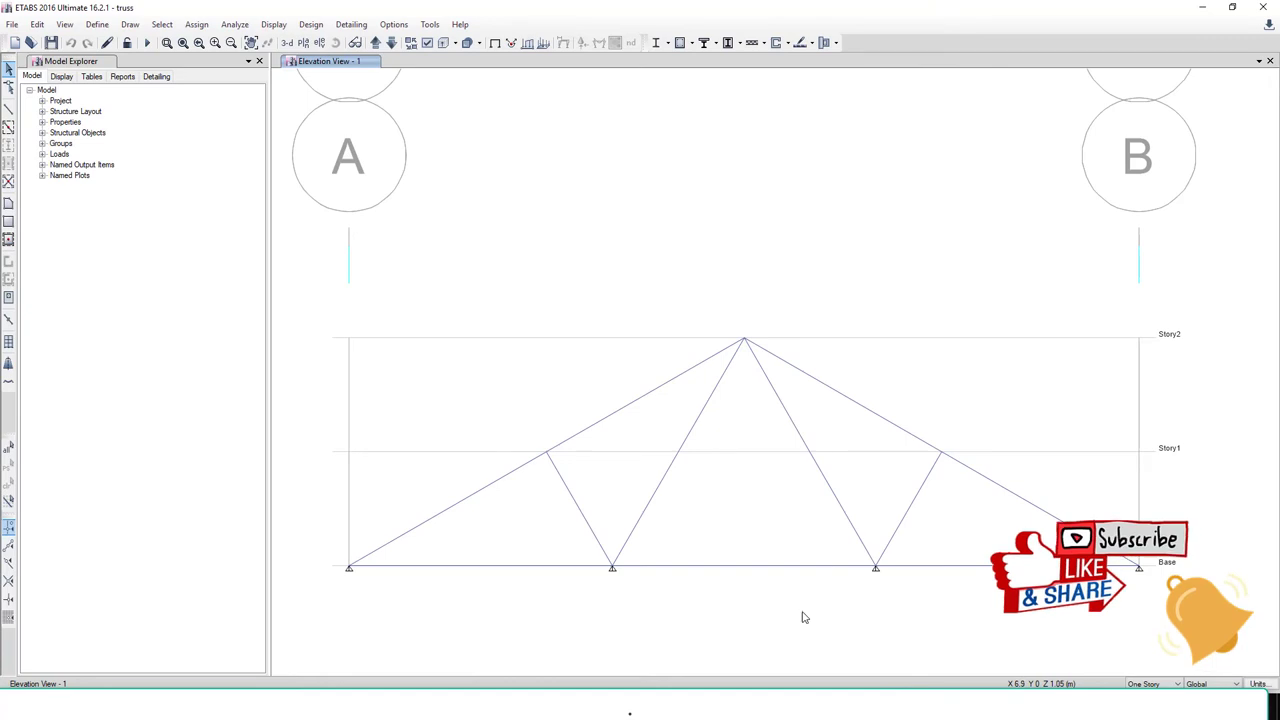
{"action": "middle_click_drag", "start_coordinate": [819, 611], "coordinate": [827, 518]}
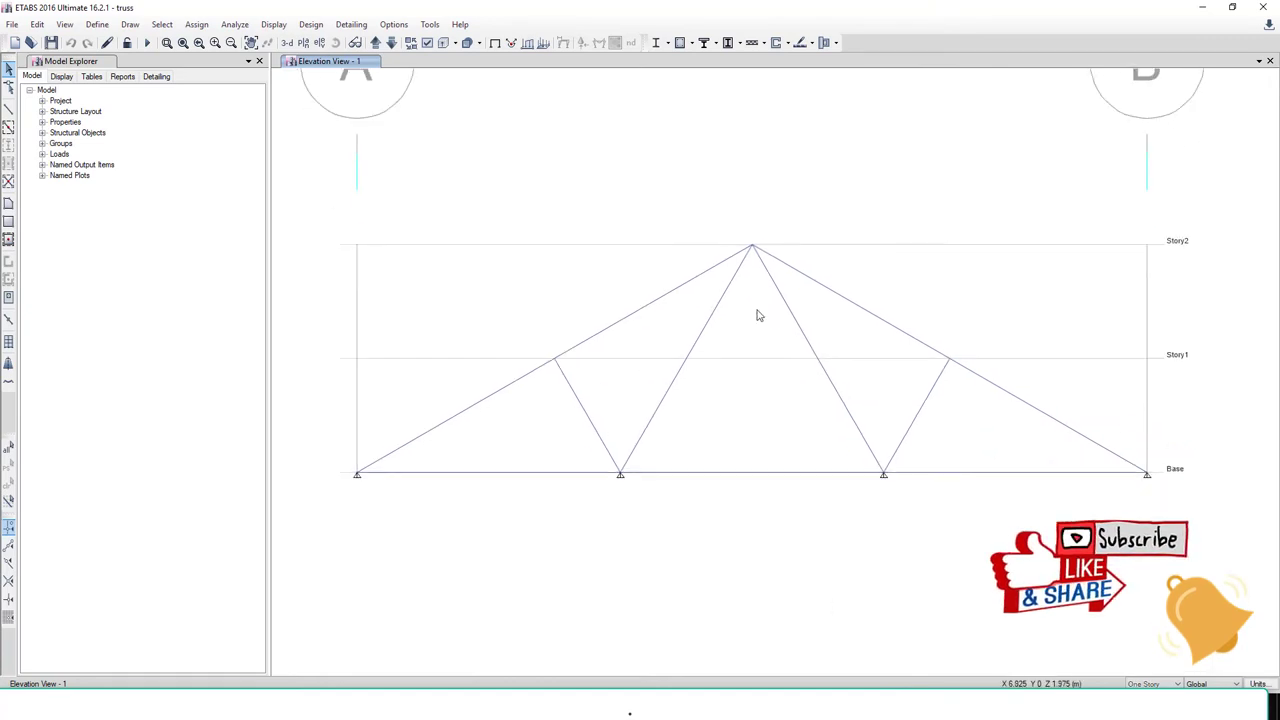
{"action": "left_click", "coordinate": [468, 42]}
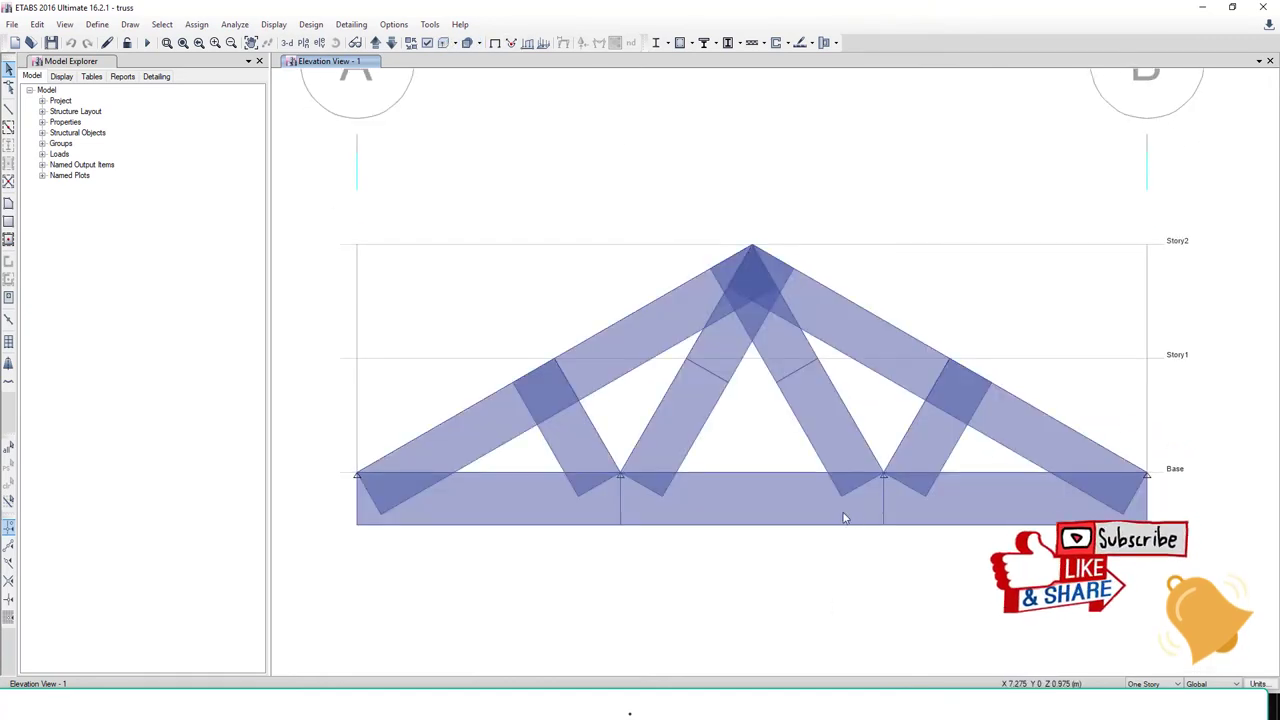
Step: Give the left and right end base joints pinned restraints
{"action": "left_click_drag", "start_coordinate": [325, 452], "coordinate": [392, 518]}
{"action": "left_click_drag", "start_coordinate": [1126, 438], "coordinate": [1166, 478]}
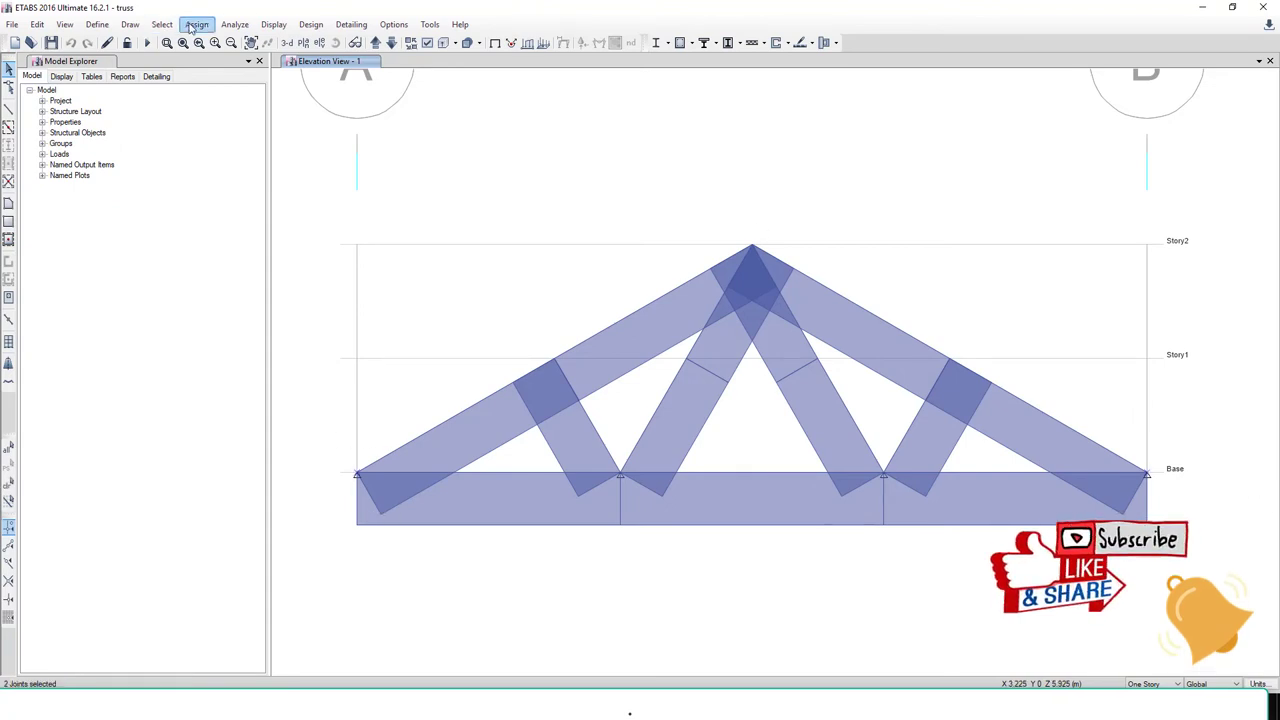
{"action": "left_click", "coordinate": [196, 24]}
{"action": "mouse_move", "coordinate": [210, 42]}
{"action": "left_click", "coordinate": [365, 43]}
{"action": "left_click", "coordinate": [624, 398]}
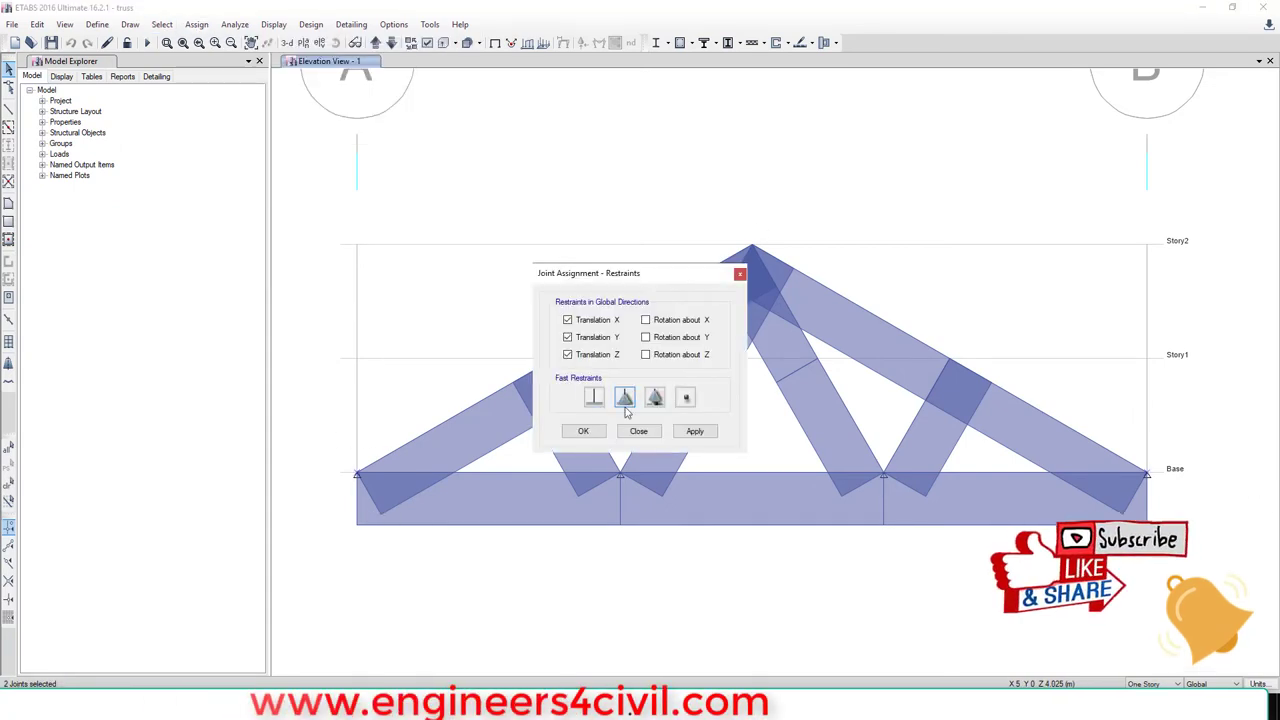
{"action": "left_click", "coordinate": [583, 431]}
Step: Select the apex and the two upper chord joints
{"action": "left_click_drag", "start_coordinate": [723, 191], "coordinate": [766, 245]}
{"action": "left_click_drag", "start_coordinate": [889, 291], "coordinate": [962, 372]}
{"action": "left_click_drag", "start_coordinate": [484, 328], "coordinate": [577, 383]}
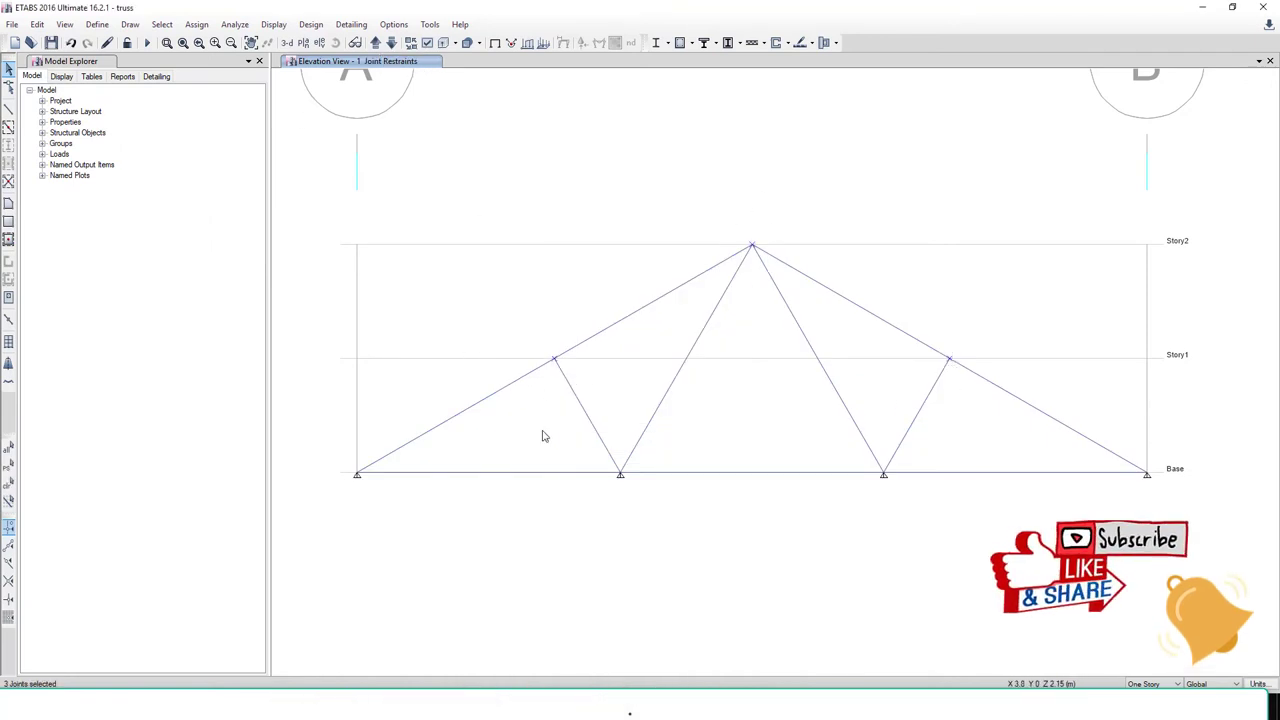
Step: Apply -20 kN Force Global Z Dead loads to the three top joints and run the analysis
{"action": "left_click", "coordinate": [196, 24]}
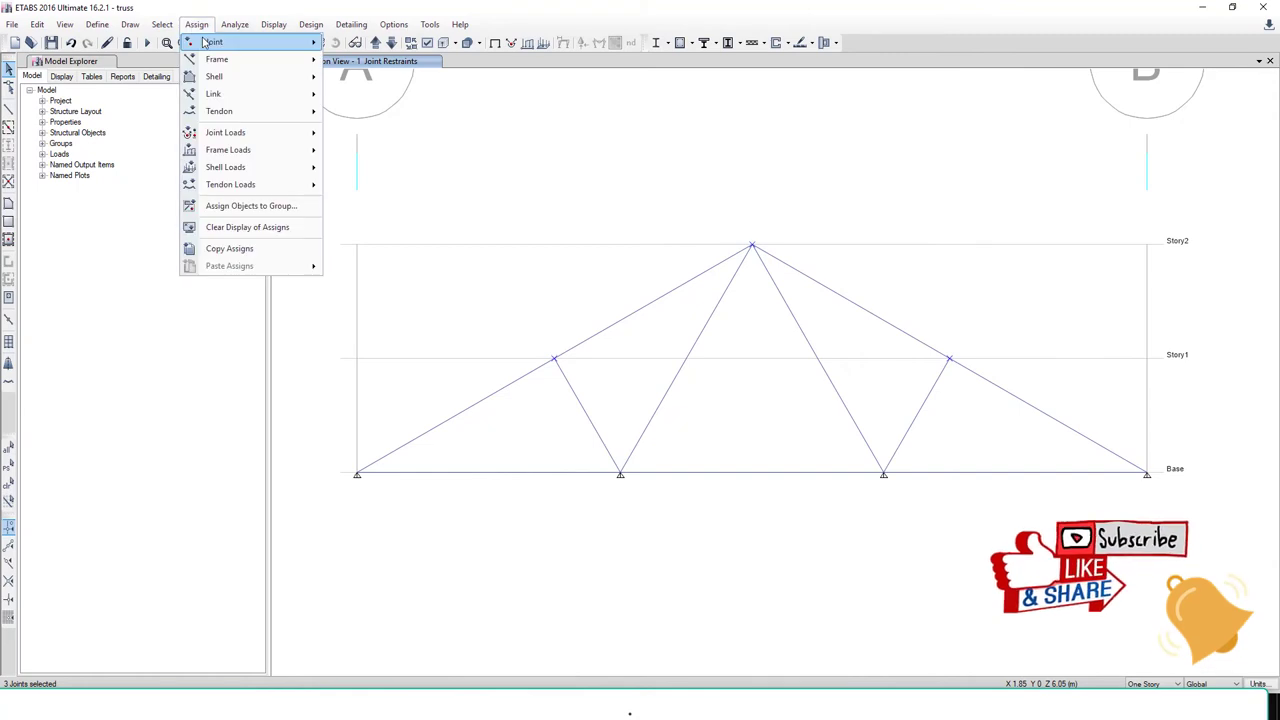
{"action": "mouse_move", "coordinate": [232, 133]}
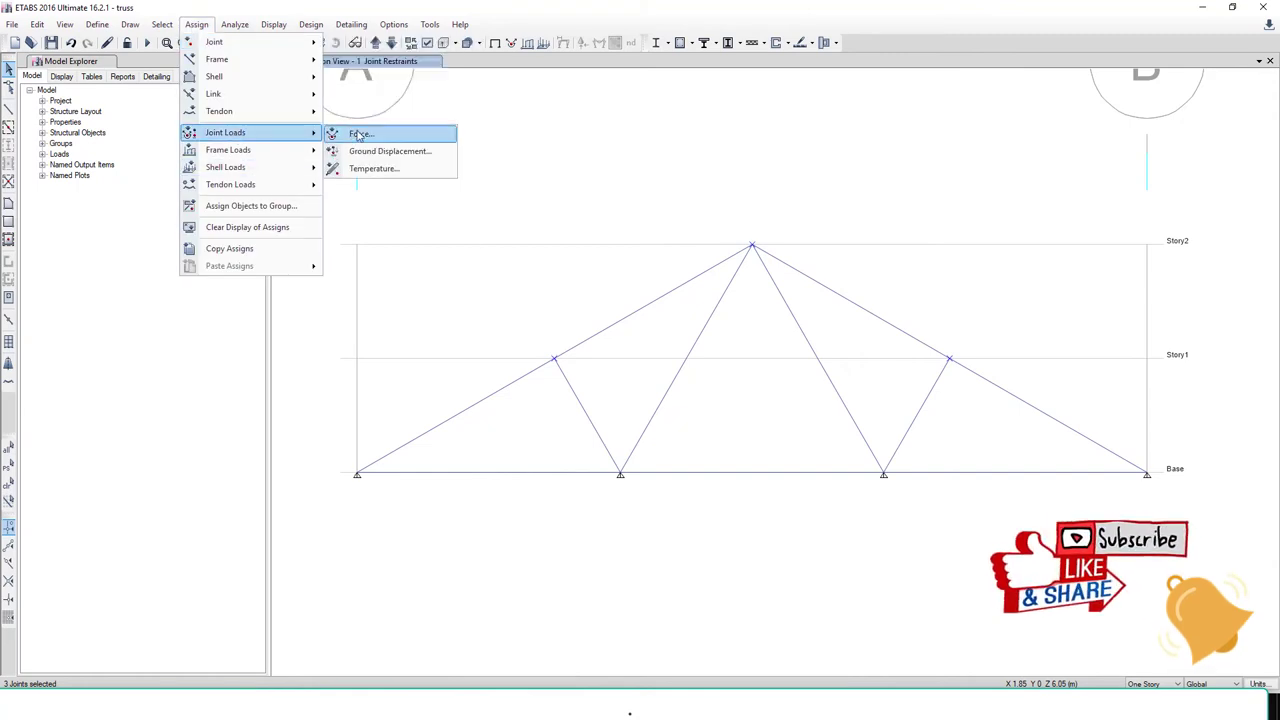
{"action": "left_click", "coordinate": [360, 134]}
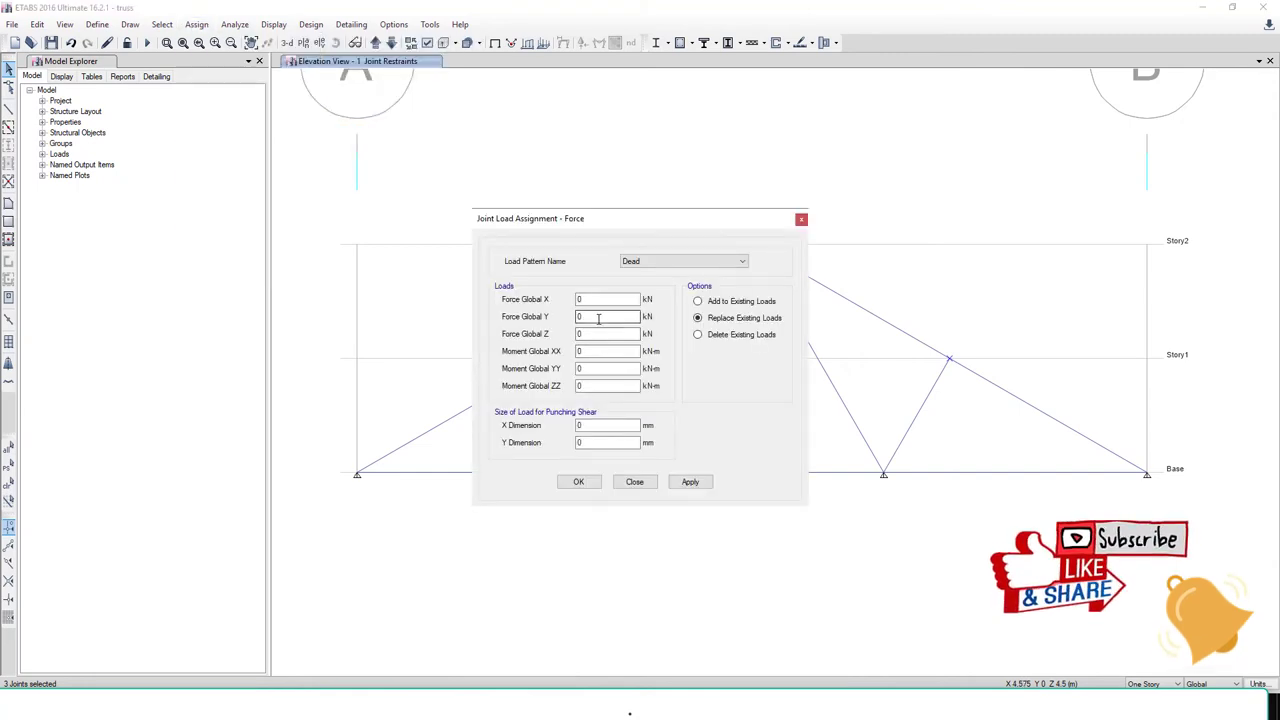
{"action": "left_click_drag", "start_coordinate": [602, 335], "coordinate": [540, 340]}
{"action": "left_click", "coordinate": [574, 483]}
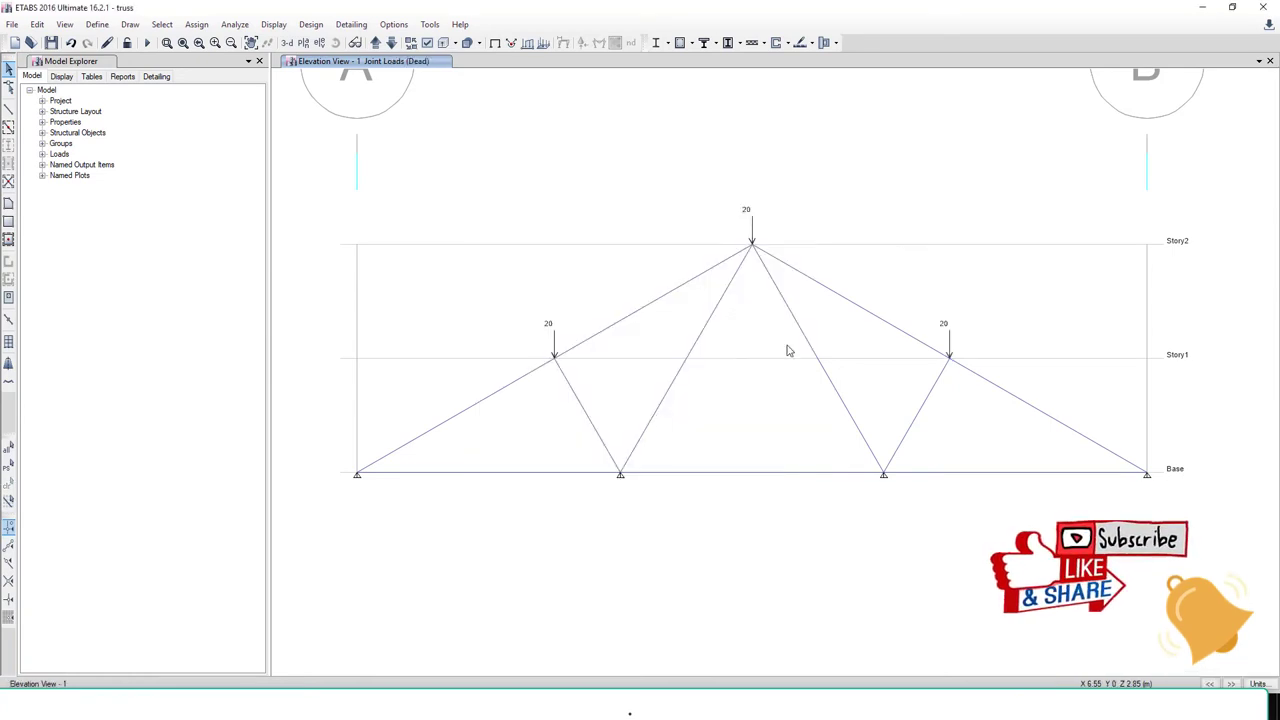
{"action": "left_click", "coordinate": [146, 43]}
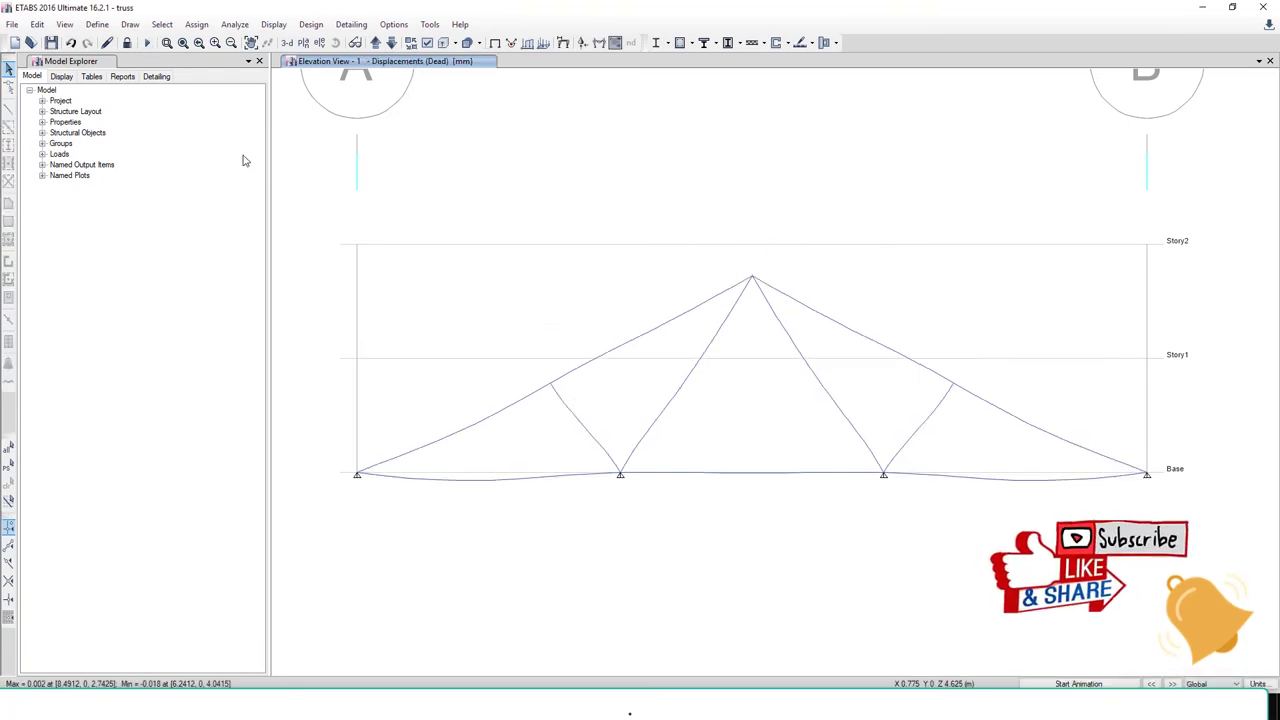
Step: Unlock the model, discarding analysis results, and select the whole truss
{"action": "left_click", "coordinate": [127, 42]}
{"action": "left_click", "coordinate": [657, 398]}
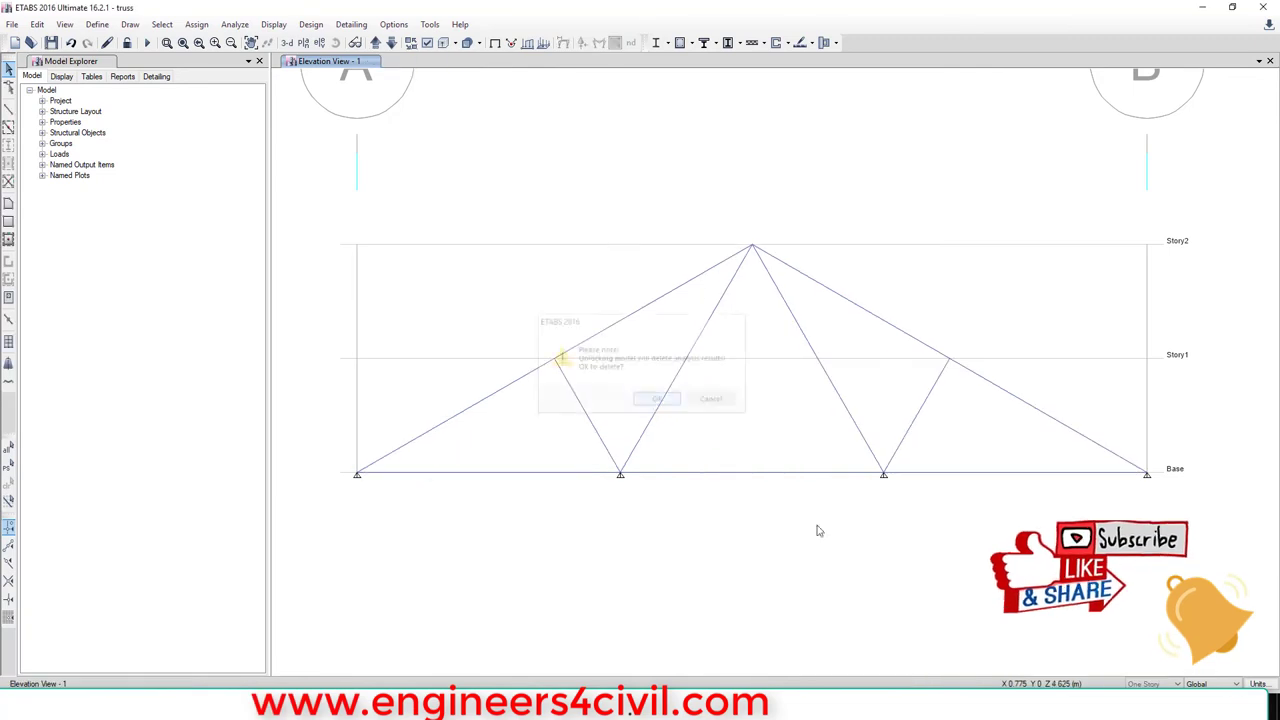
{"action": "left_click_drag", "start_coordinate": [1205, 640], "coordinate": [391, 237]}
Step: Release Moment 22 and 33 at both start and end of every member
{"action": "left_click", "coordinate": [197, 25]}
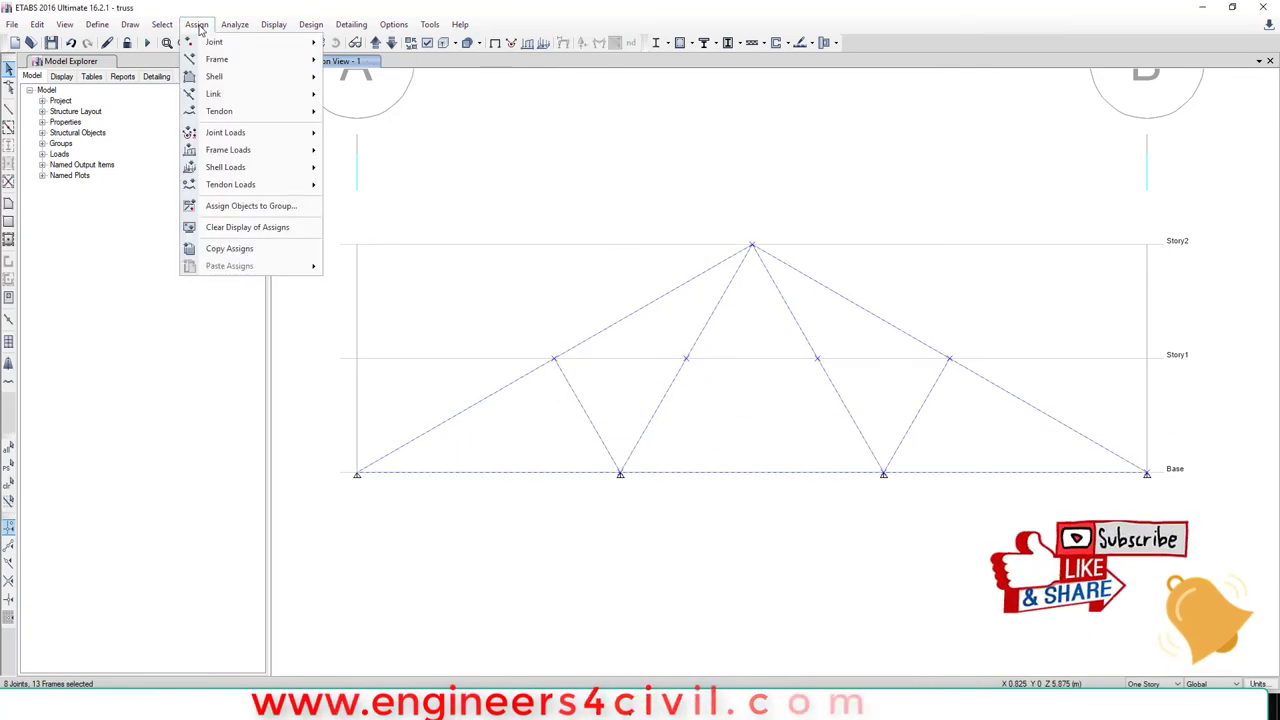
{"action": "mouse_move", "coordinate": [225, 60]}
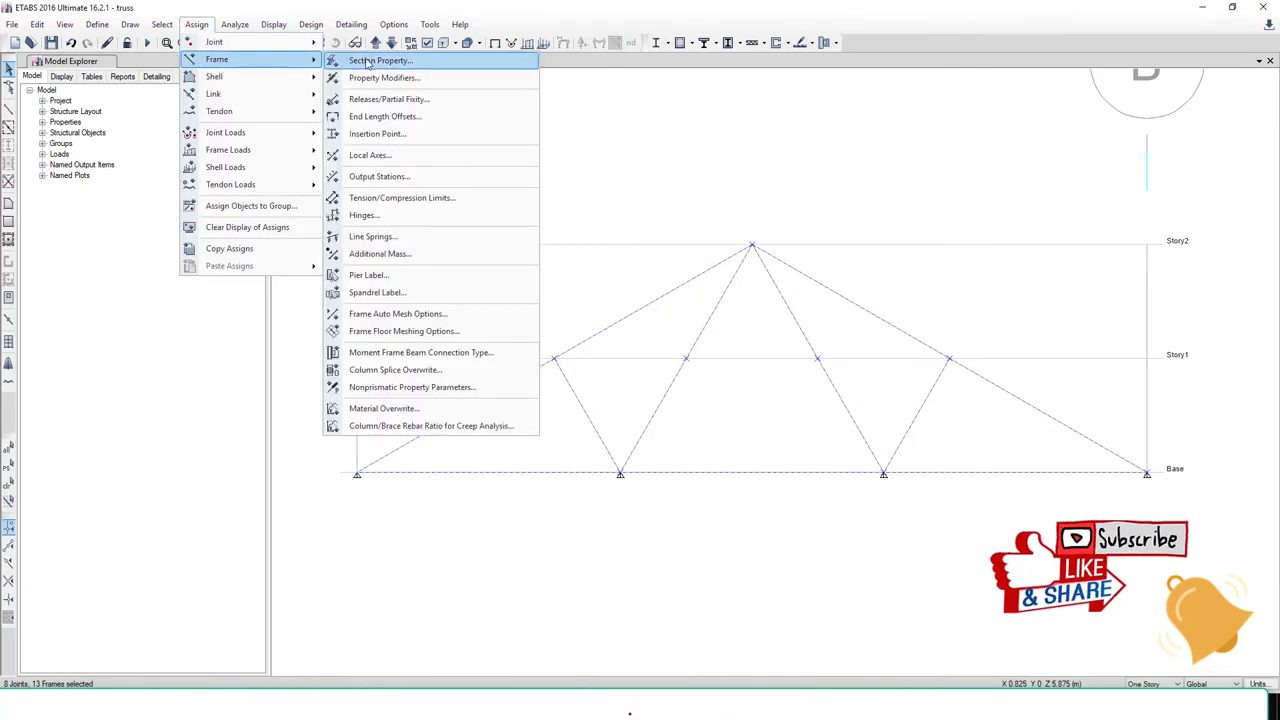
{"action": "left_click", "coordinate": [400, 99]}
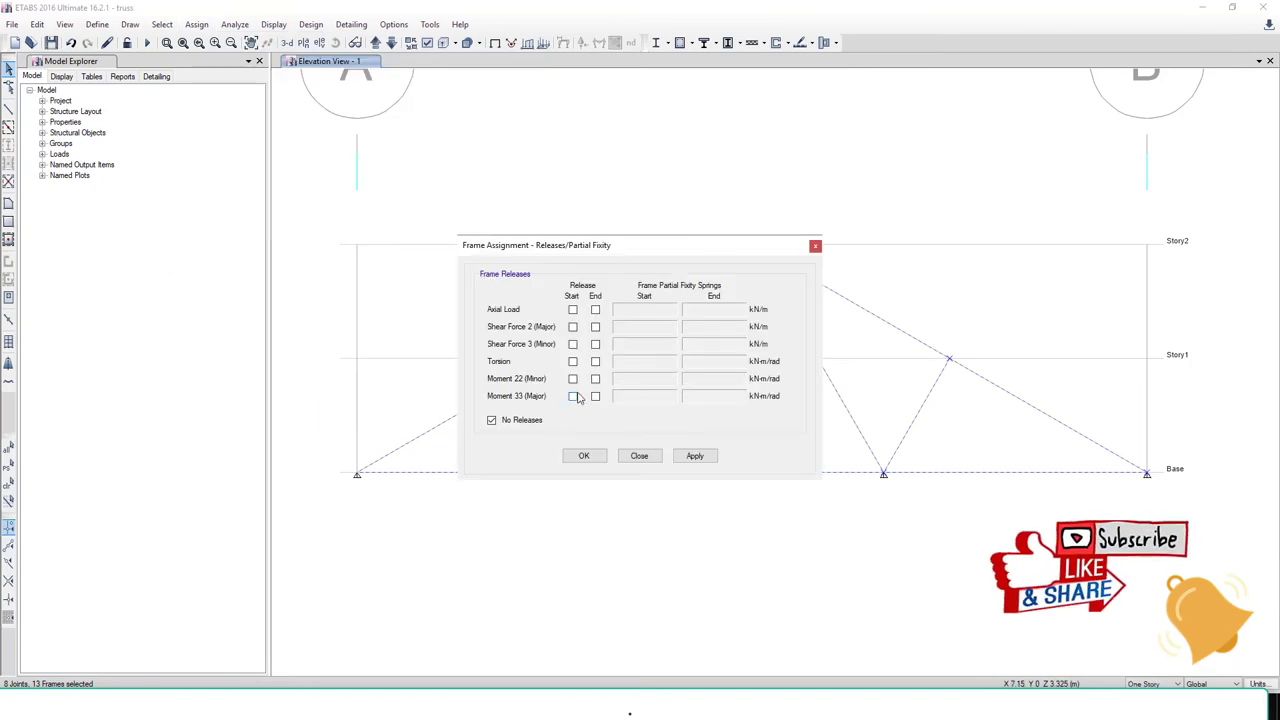
{"action": "left_click", "coordinate": [572, 379]}
{"action": "left_click", "coordinate": [573, 397]}
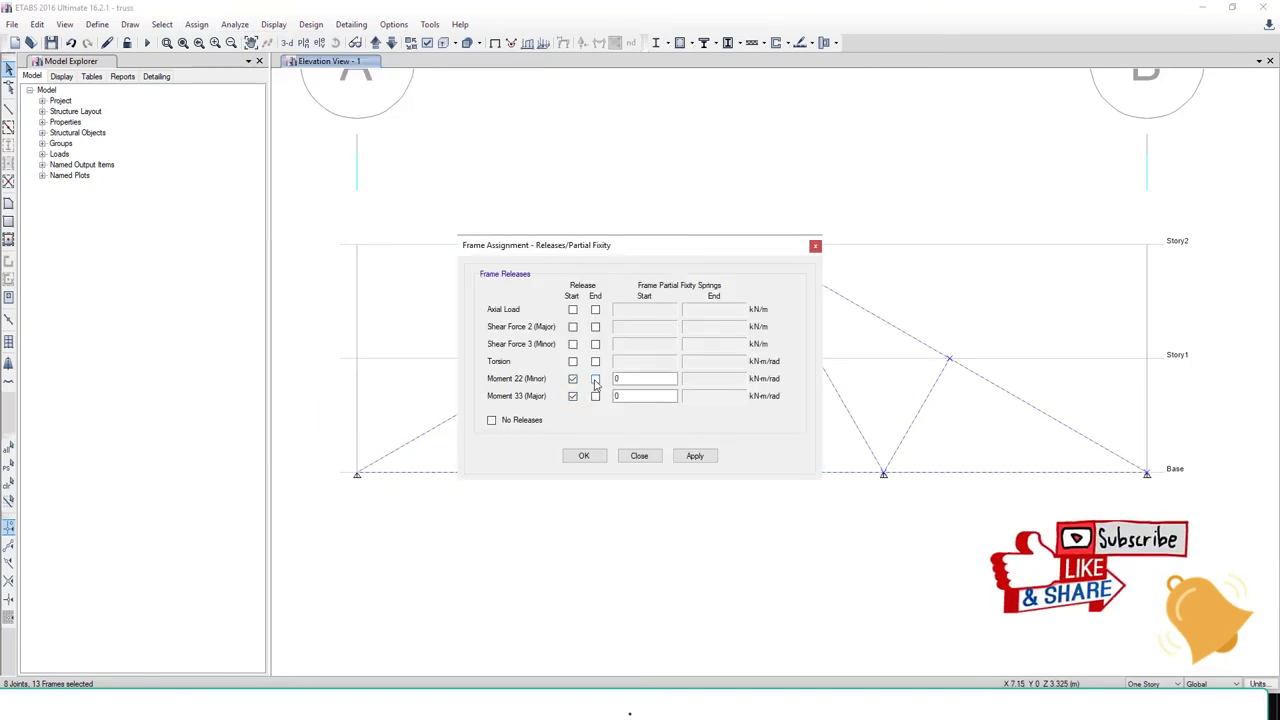
{"action": "left_click", "coordinate": [595, 379]}
{"action": "left_click", "coordinate": [595, 396]}
{"action": "left_click", "coordinate": [584, 456]}
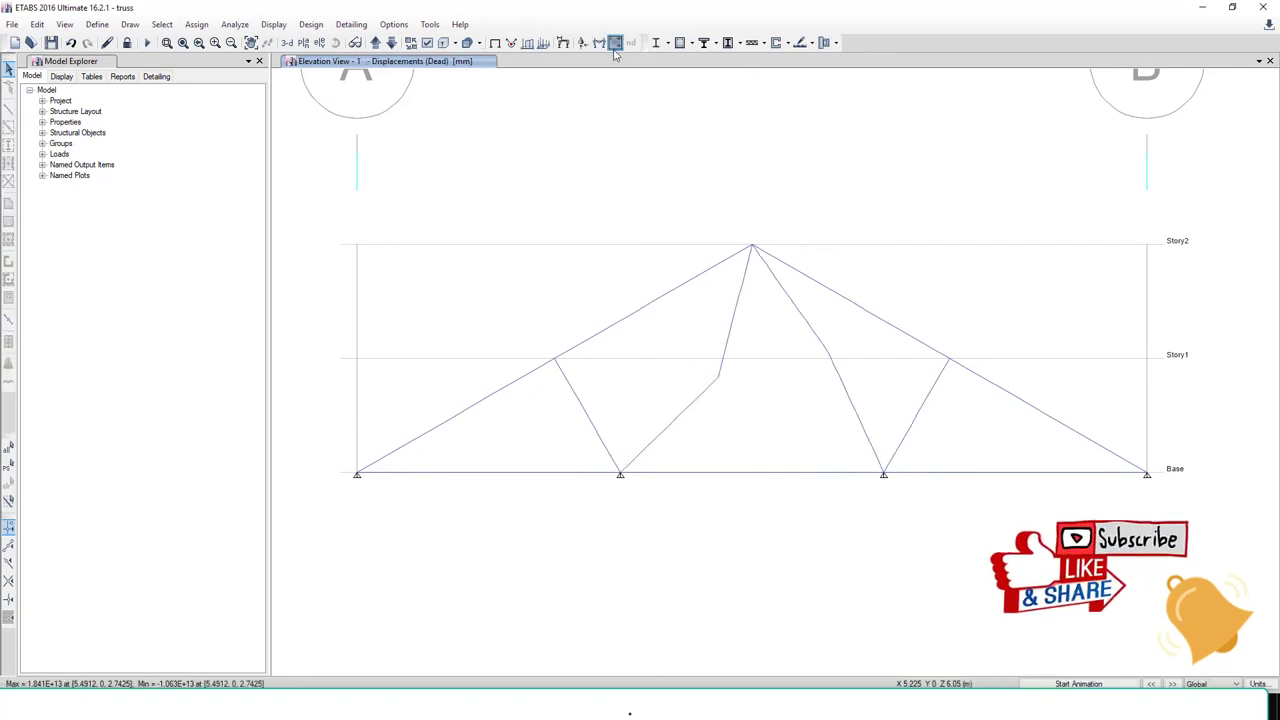
Step: Display the Dead load case axial force diagram on the truss frames
{"action": "left_click", "coordinate": [599, 43]}
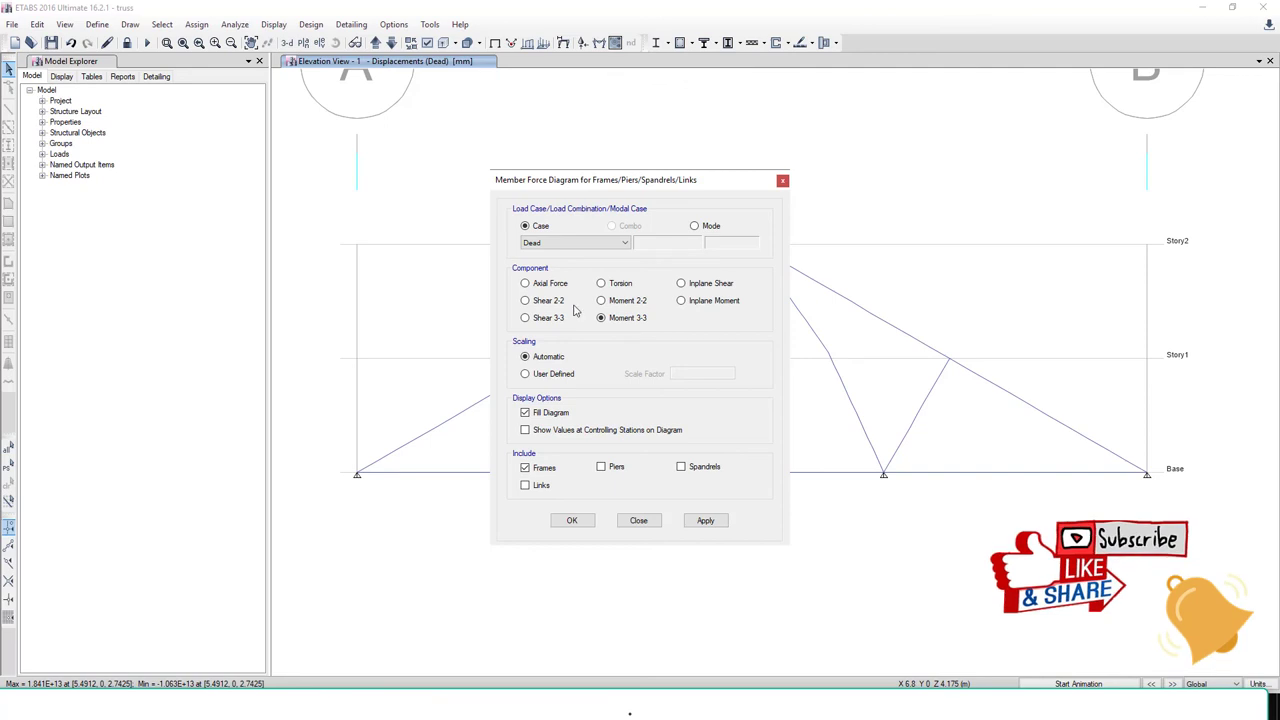
{"action": "left_click", "coordinate": [585, 527]}
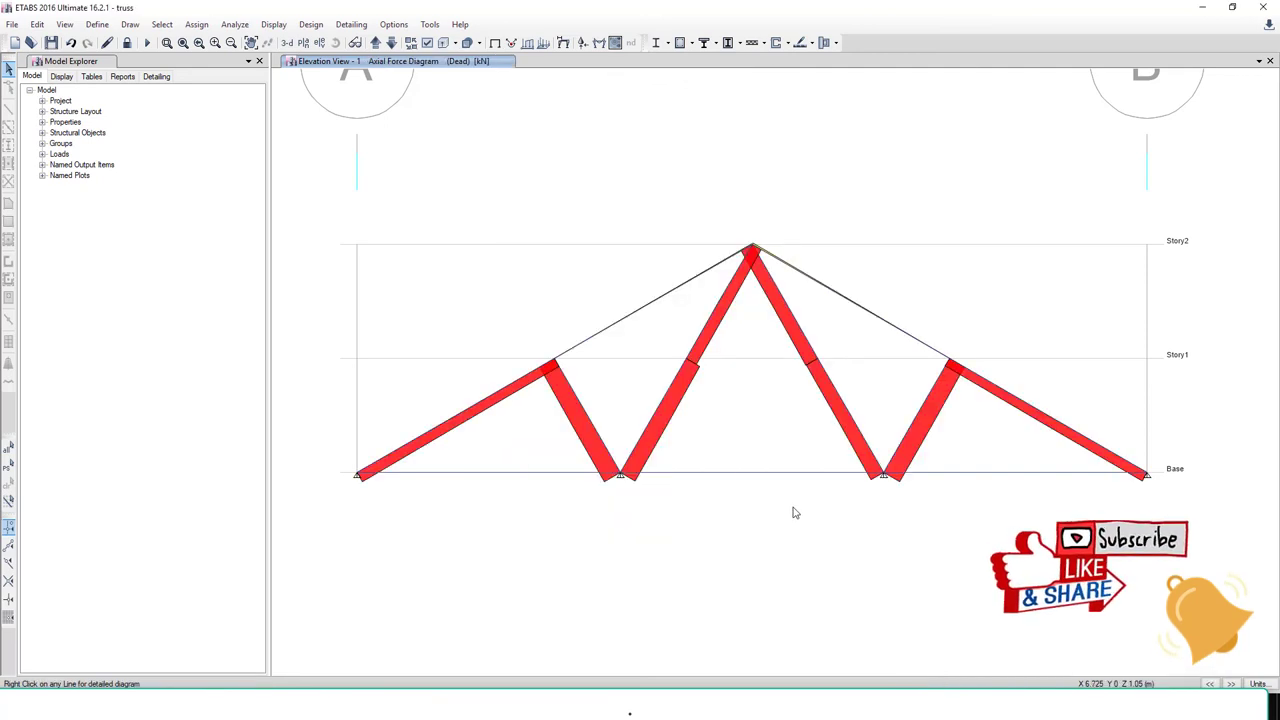
{"action": "middle_click_drag", "start_coordinate": [794, 514], "coordinate": [863, 463]}
Step: Narrow the model explorer and zoom to fit the whole truss diagram centred in view
{"action": "mouse_move", "coordinate": [848, 244]}
{"action": "scroll", "coordinate": [848, 244], "scroll_direction": "up", "scroll_amount": 3}
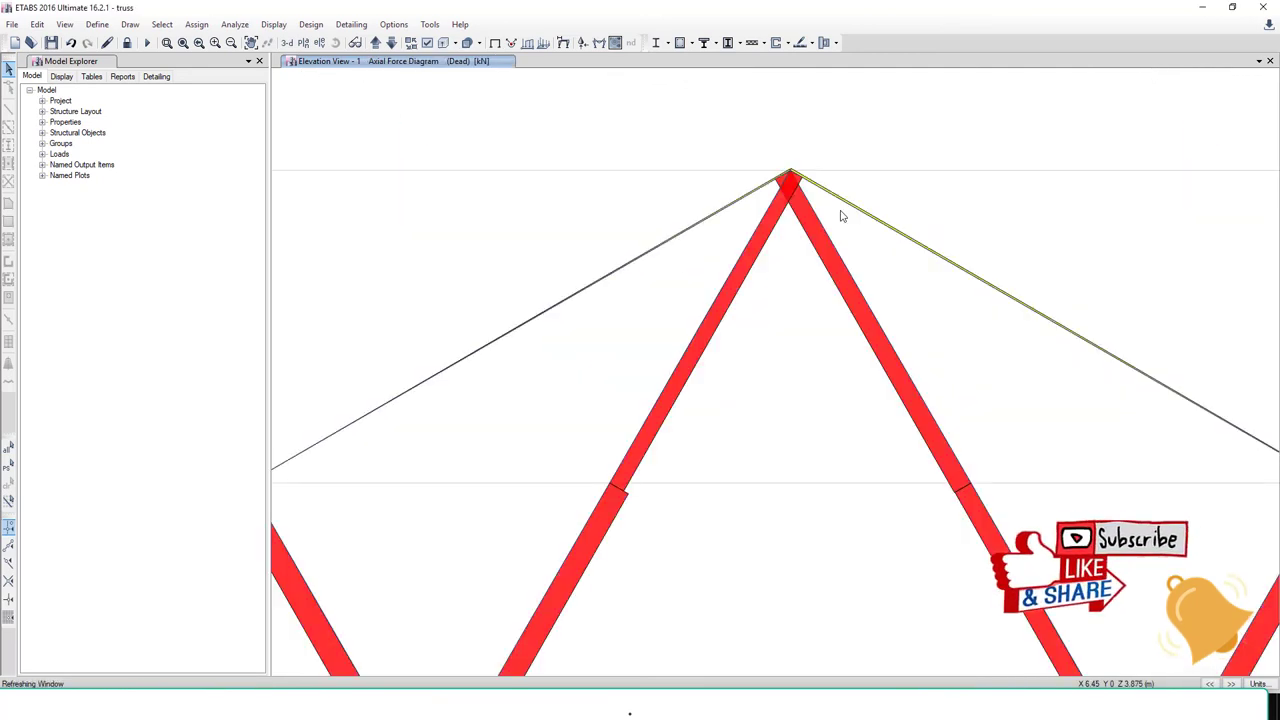
{"action": "scroll", "coordinate": [743, 194], "scroll_direction": "down", "scroll_amount": 3}
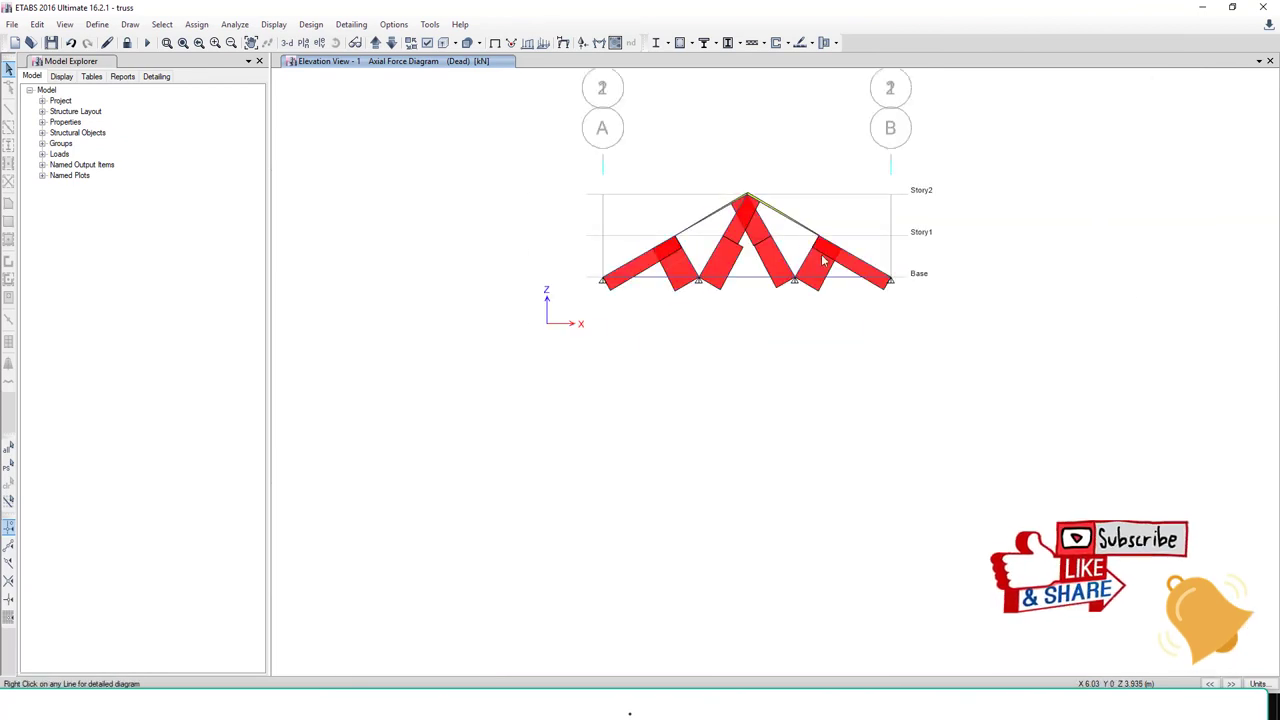
{"action": "scroll", "coordinate": [846, 417], "scroll_direction": "up", "scroll_amount": 2}
{"action": "scroll", "coordinate": [846, 449], "scroll_direction": "down", "scroll_amount": 2}
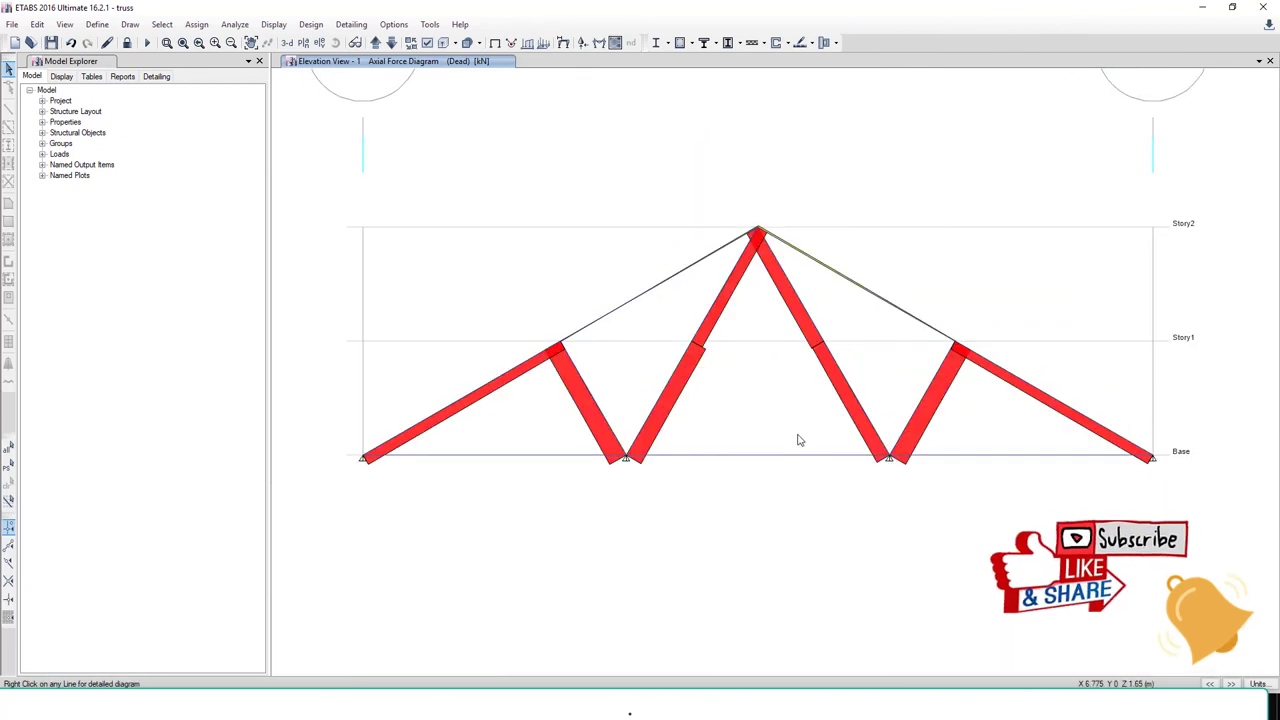
{"action": "scroll", "coordinate": [871, 440], "scroll_direction": "up", "scroll_amount": 2}
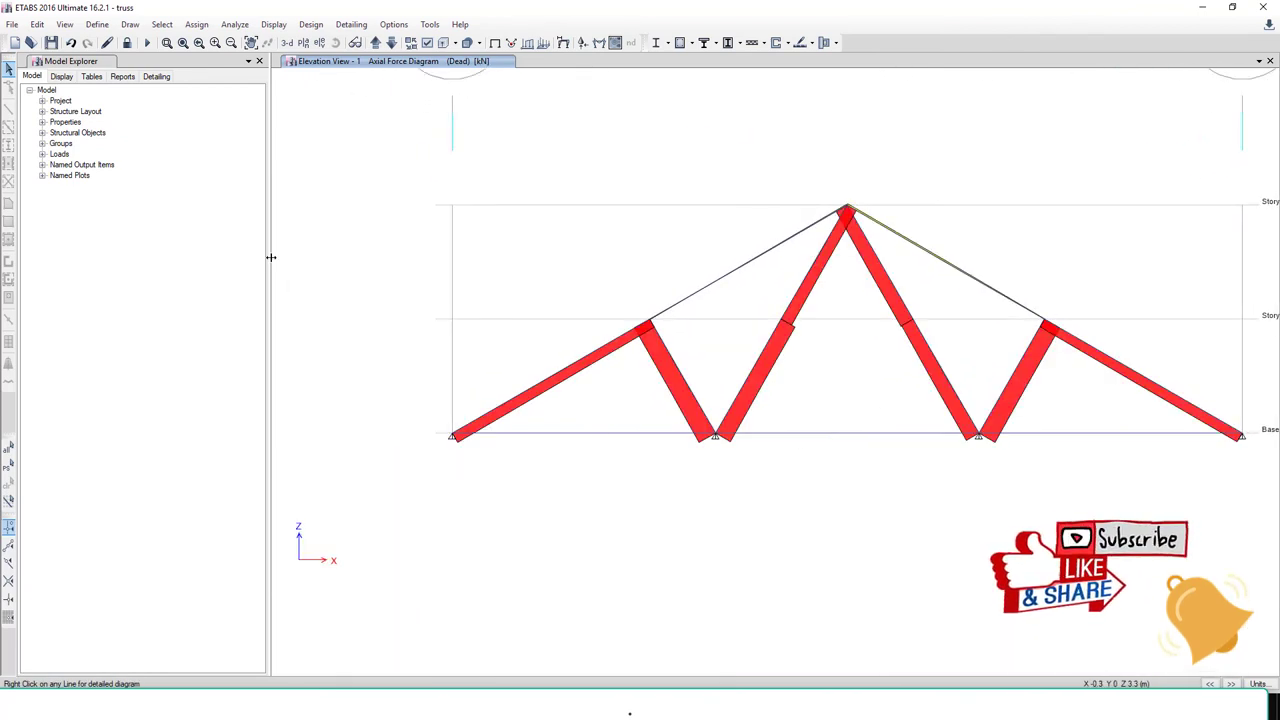
{"action": "left_click_drag", "start_coordinate": [270, 257], "coordinate": [58, 258]}
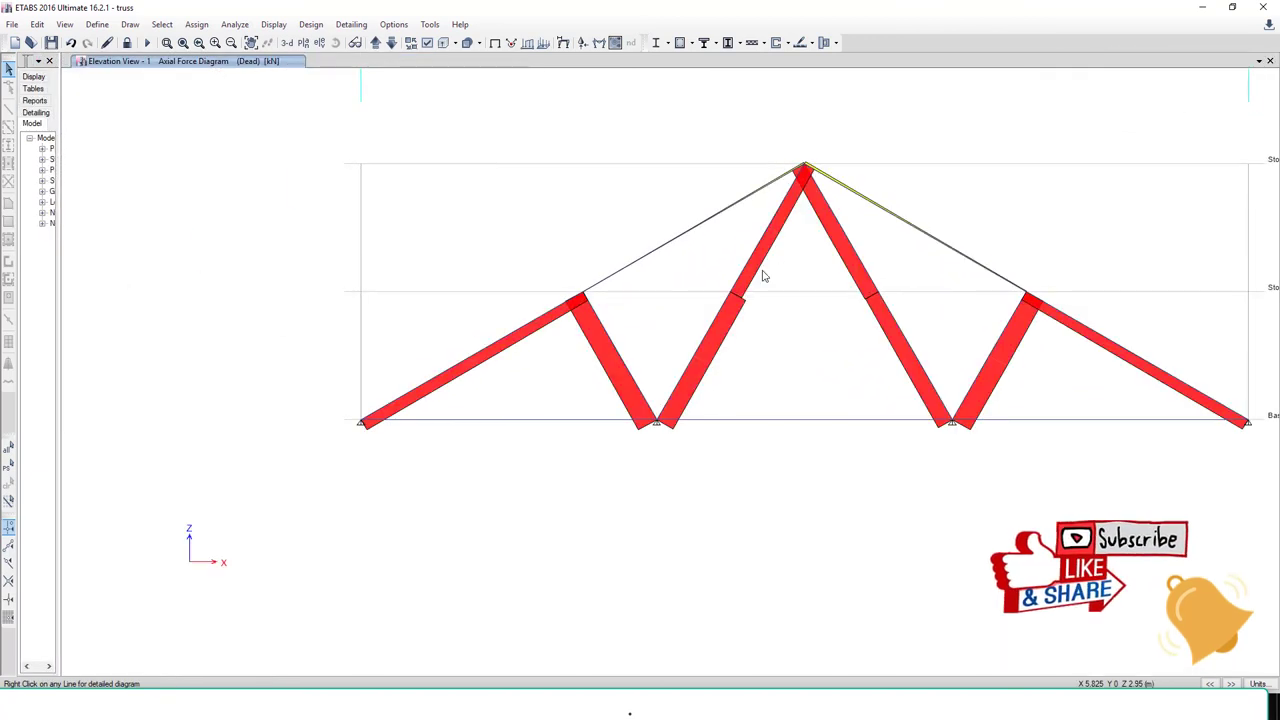
{"action": "scroll", "coordinate": [765, 280], "scroll_direction": "down", "scroll_amount": 3}
{"action": "scroll", "coordinate": [789, 294], "scroll_direction": "up", "scroll_amount": 3}
{"action": "middle_click_drag", "start_coordinate": [789, 294], "coordinate": [685, 269]}
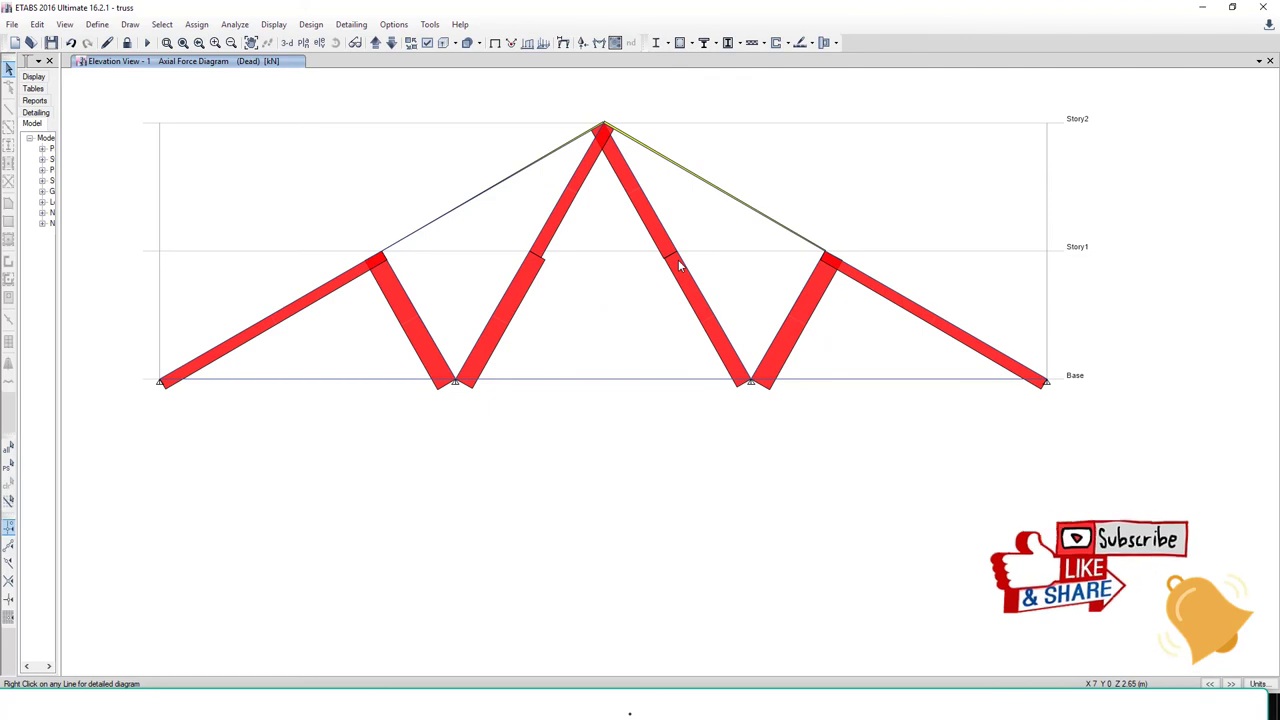